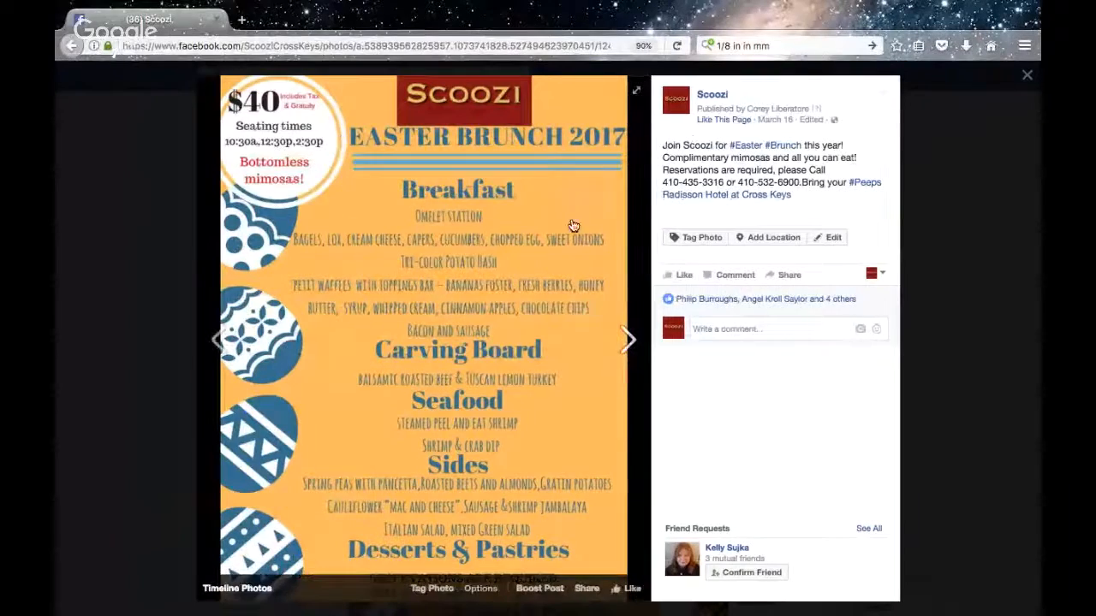
Close the Easter brunch photo and start a new event from the Scoozi page's events section
{"action": "left_click", "coordinate": [1028, 78]}
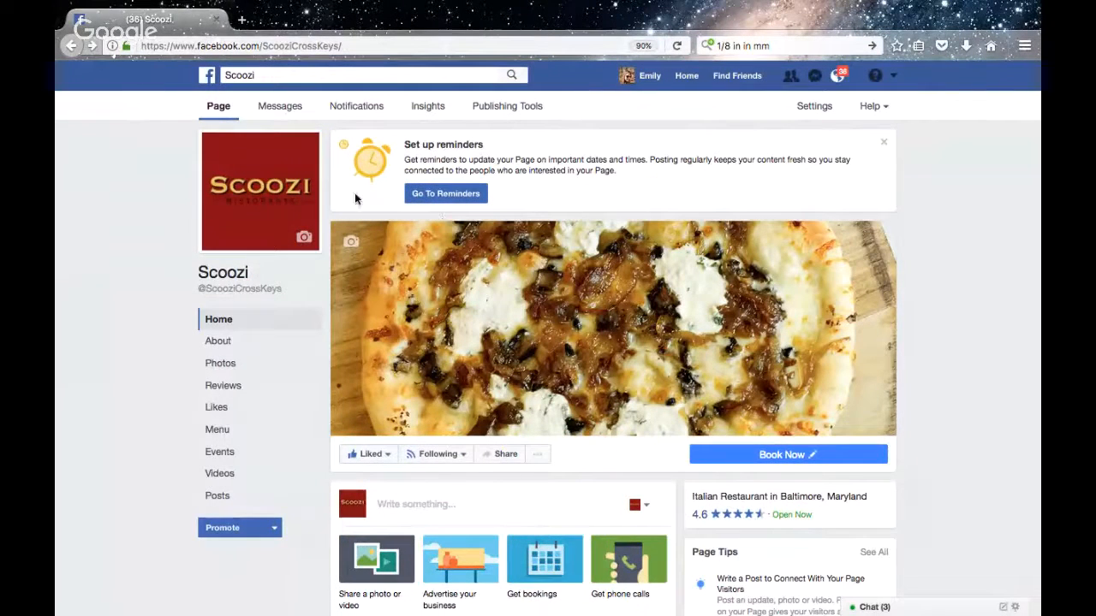
{"action": "left_click", "coordinate": [242, 451]}
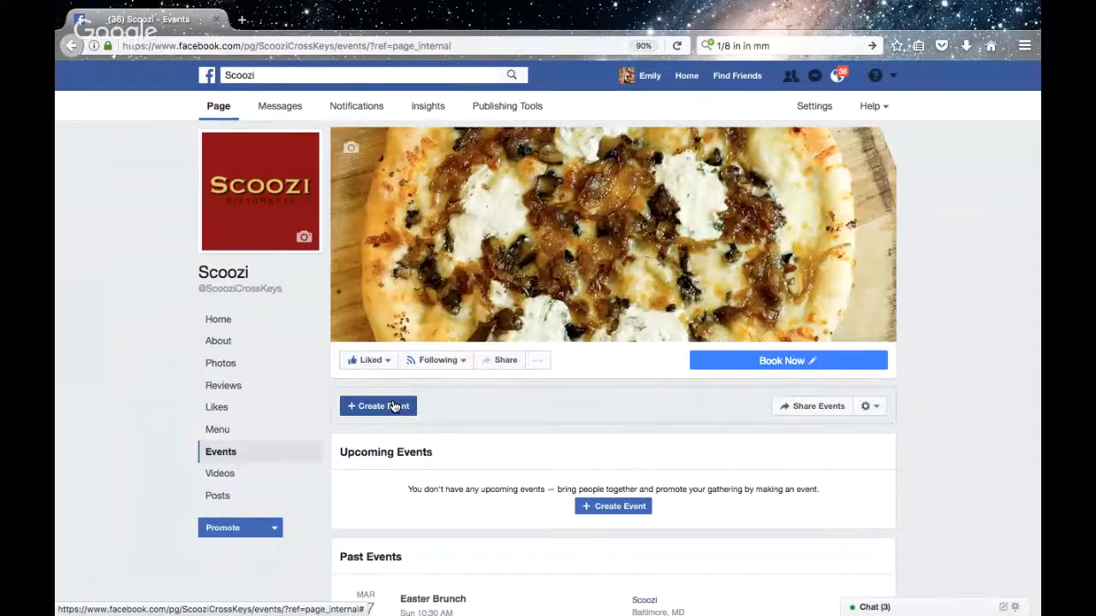
{"action": "left_click", "coordinate": [395, 406]}
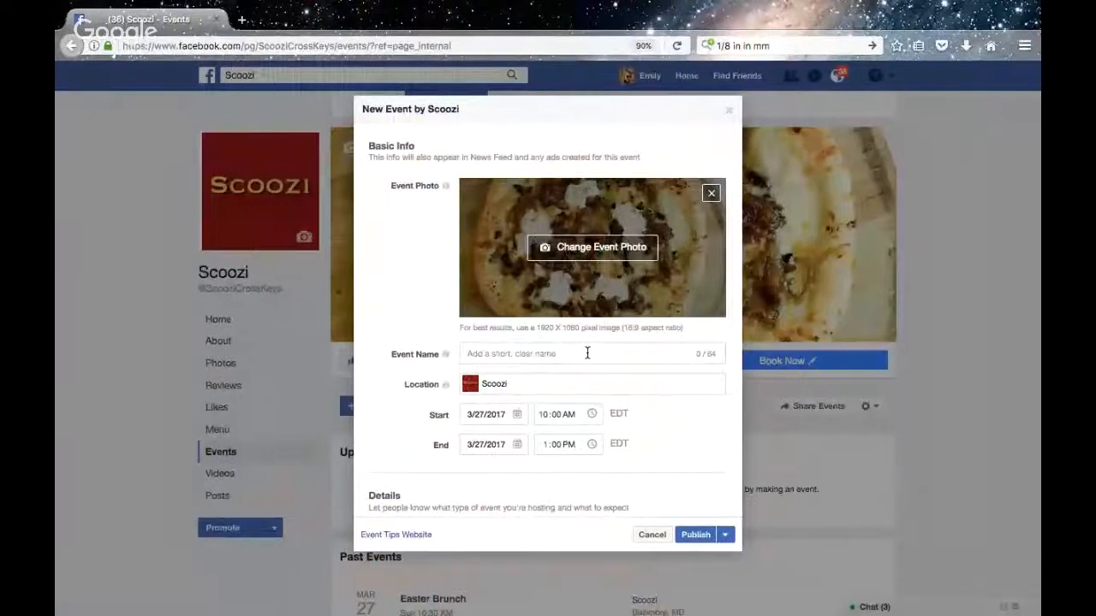
Set the event's start date to 4/16/2017
{"action": "left_click", "coordinate": [497, 417]}
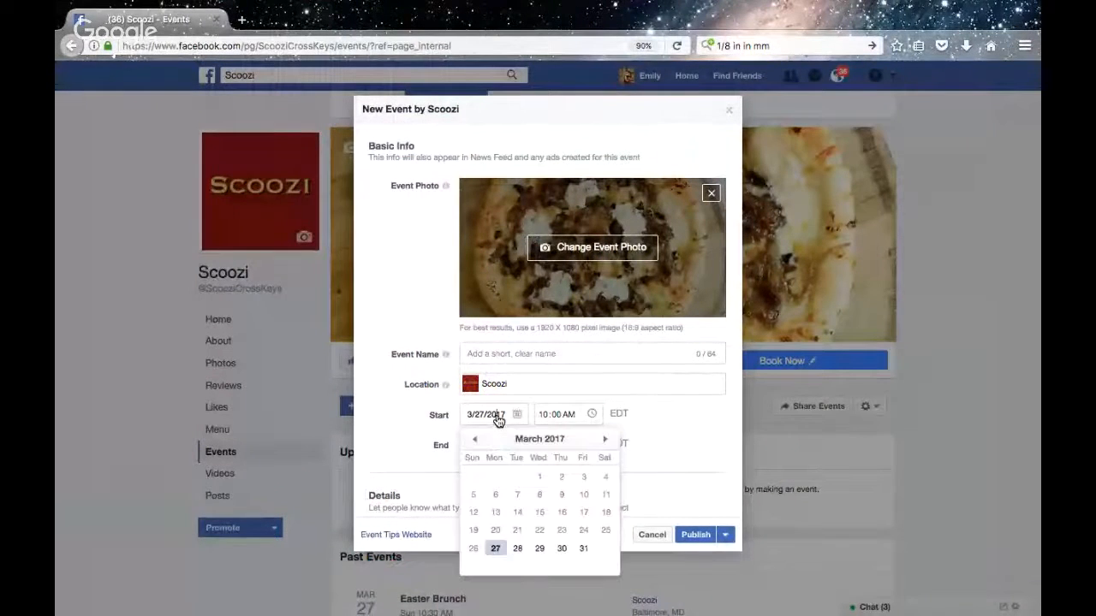
{"action": "left_click", "coordinate": [604, 439]}
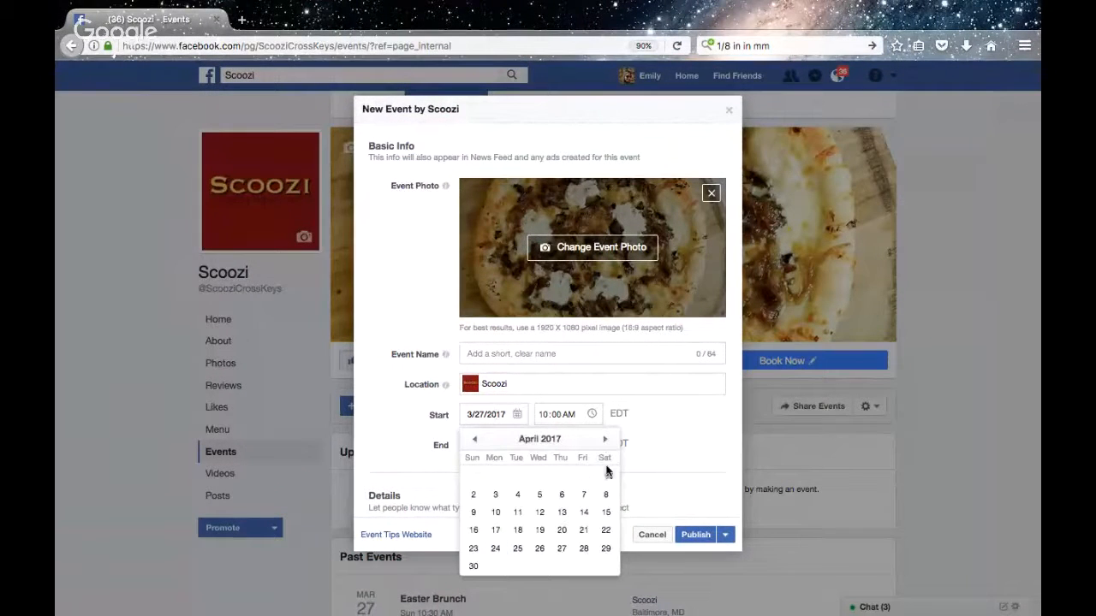
{"action": "left_click", "coordinate": [474, 530]}
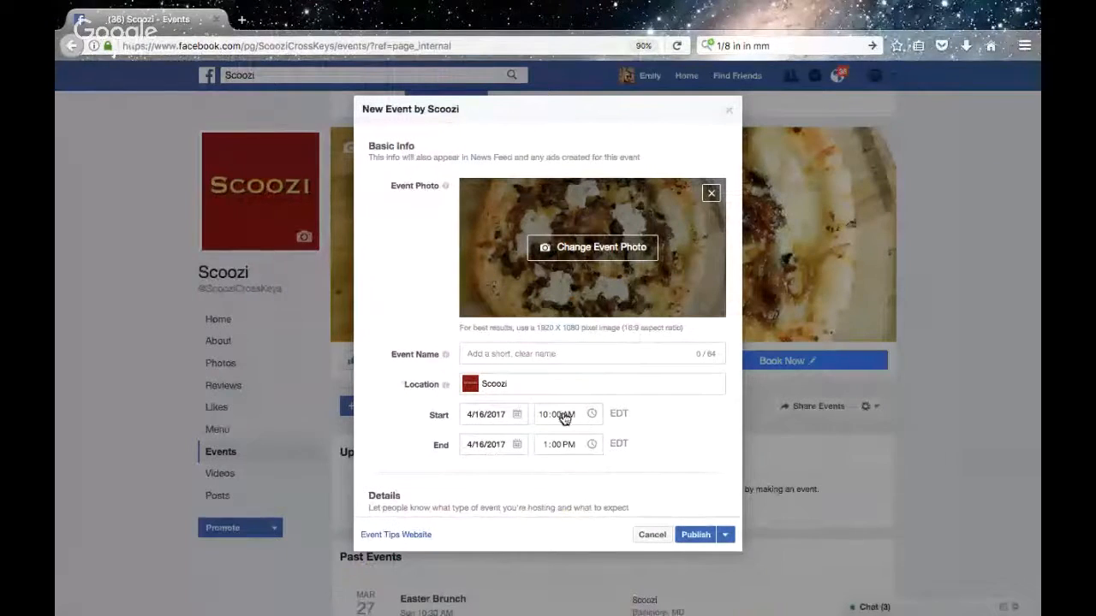
Set the event's start time to 10:30 AM and its end time to 3:30 PM
{"action": "left_click", "coordinate": [557, 415]}
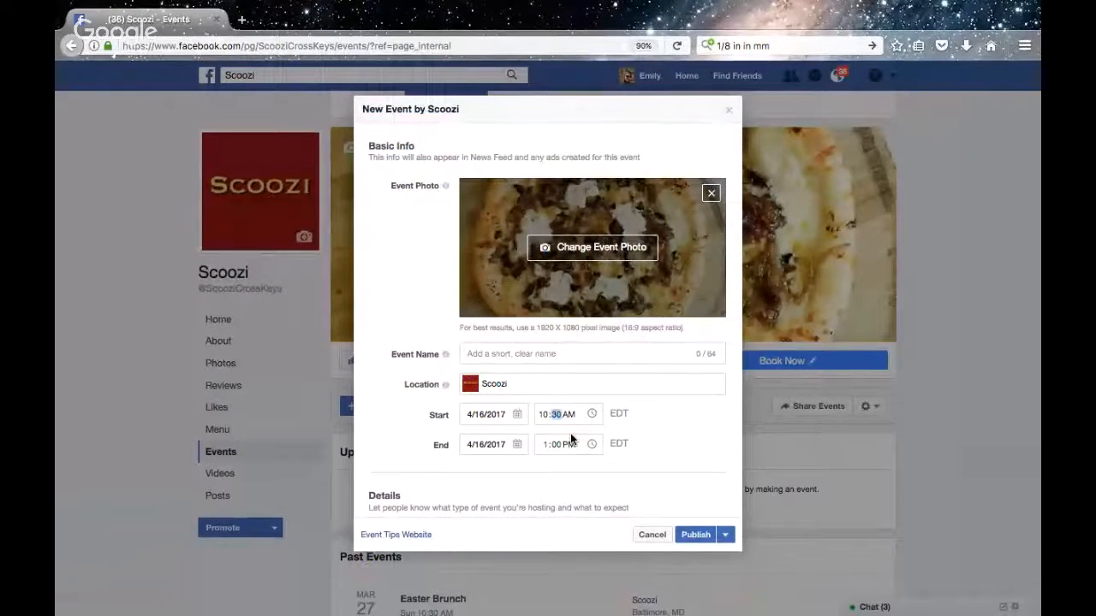
{"action": "type", "text": "30"}
{"action": "left_click", "coordinate": [545, 445]}
{"action": "type", "text": "3"}
{"action": "left_click", "coordinate": [557, 447]}
{"action": "type", "text": "30"}
Name the event "Easter Brunch"
{"action": "scroll", "coordinate": [677, 459], "scroll_direction": "down", "scroll_amount": 2}
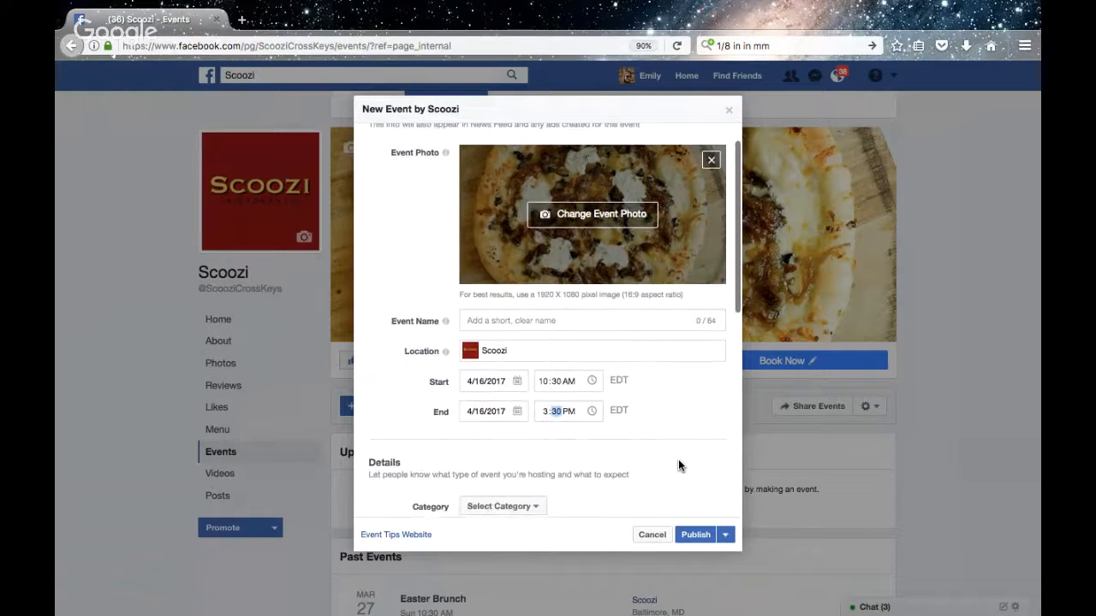
{"action": "scroll", "coordinate": [679, 465], "scroll_direction": "up", "scroll_amount": 1}
{"action": "scroll", "coordinate": [679, 464], "scroll_direction": "down", "scroll_amount": 2}
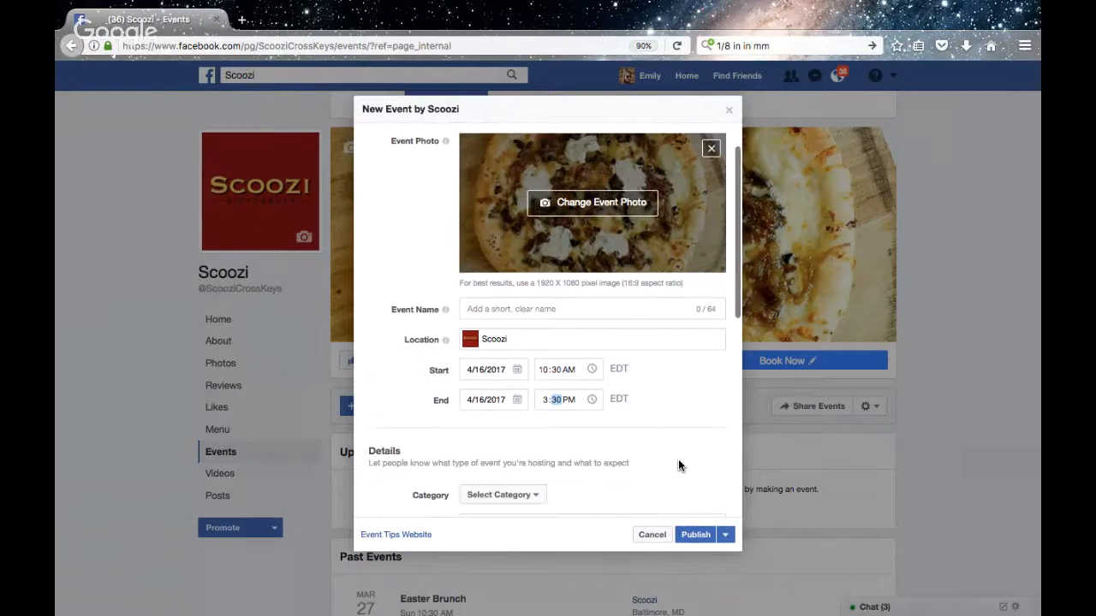
{"action": "left_click", "coordinate": [545, 309]}
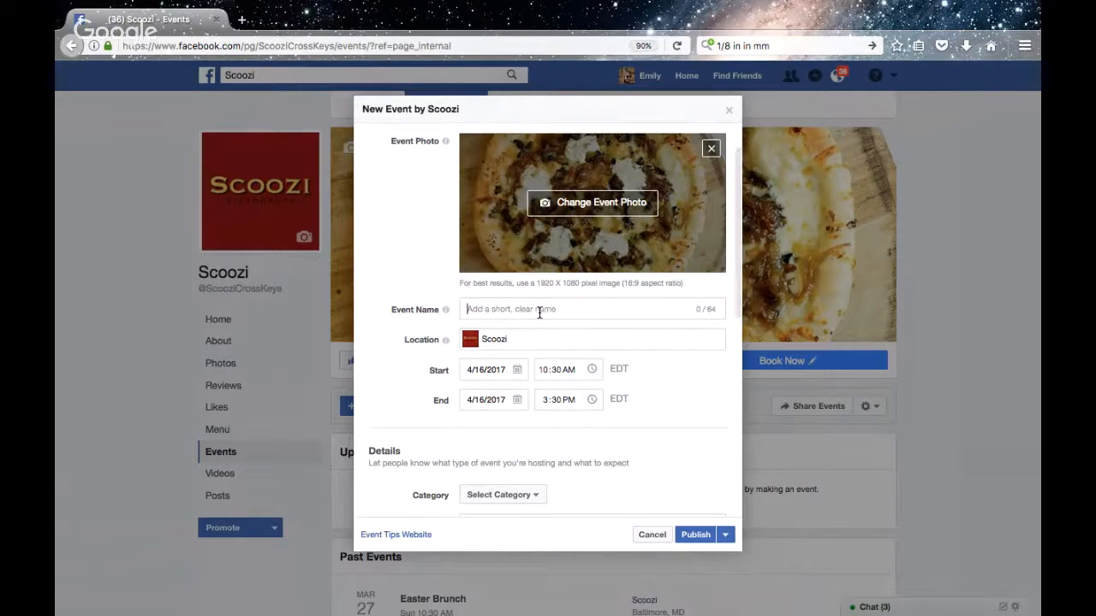
{"action": "type", "text": "Easter Bru"}
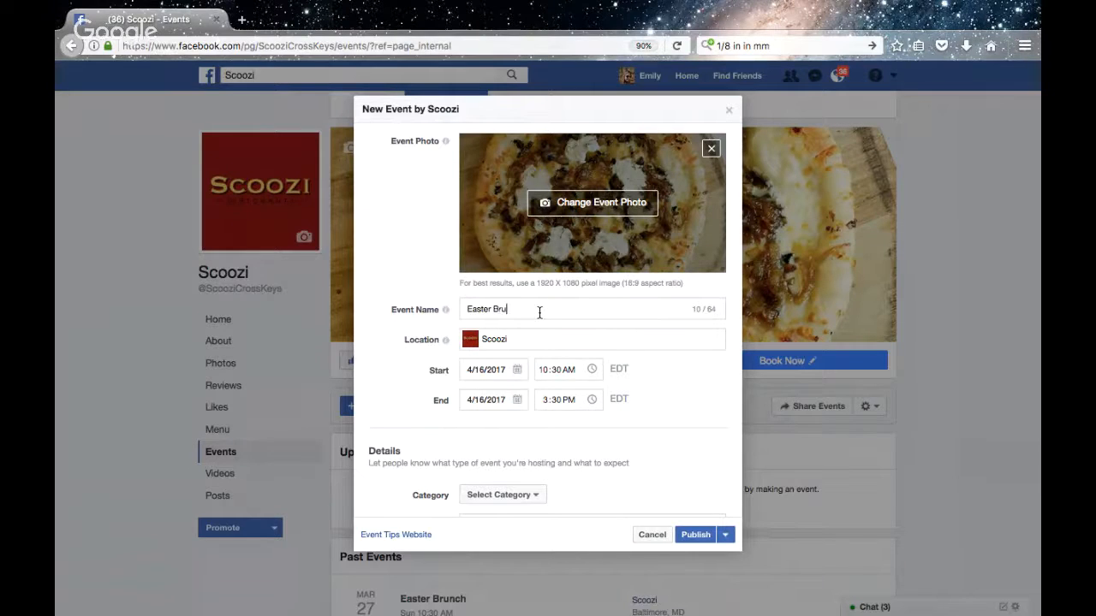
{"action": "type", "text": "nch"}
Set the event category to Food · Drink
{"action": "scroll", "coordinate": [565, 351], "scroll_direction": "down", "scroll_amount": 3}
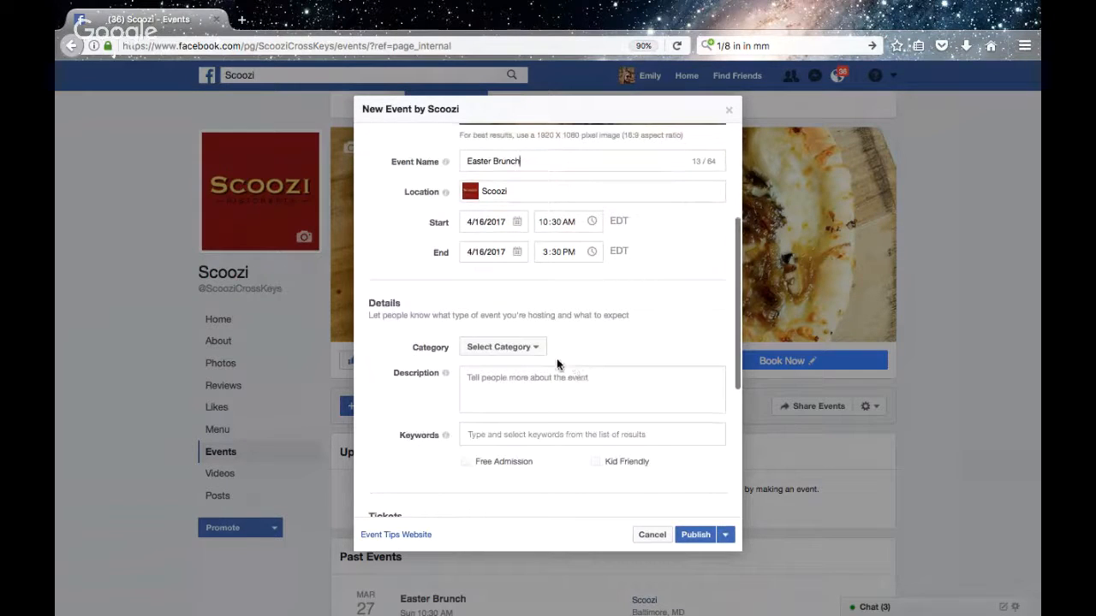
{"action": "left_click", "coordinate": [530, 351]}
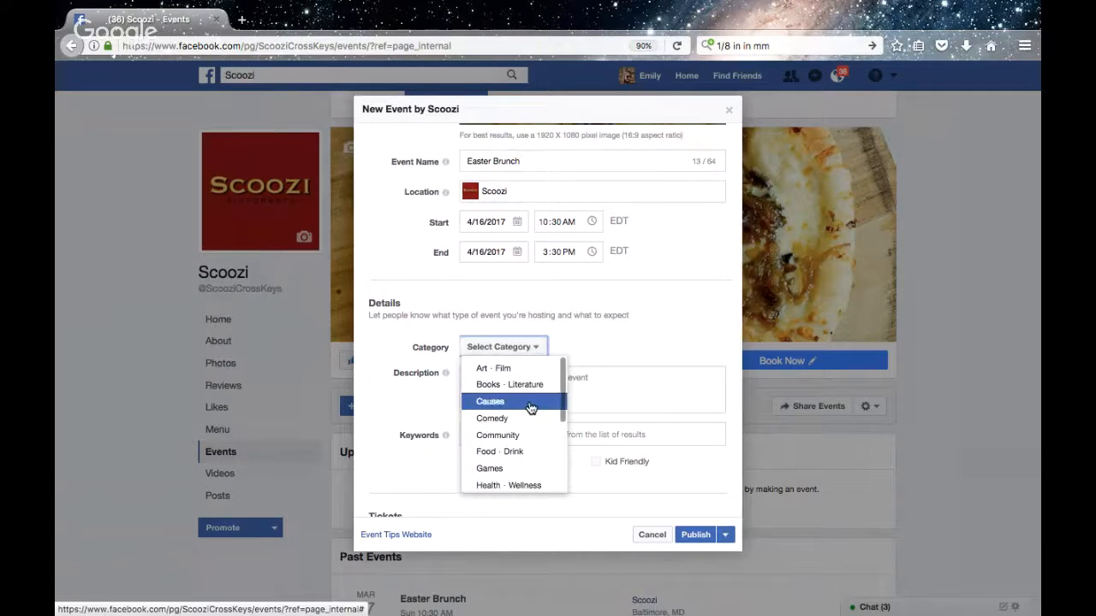
{"action": "left_click", "coordinate": [509, 448]}
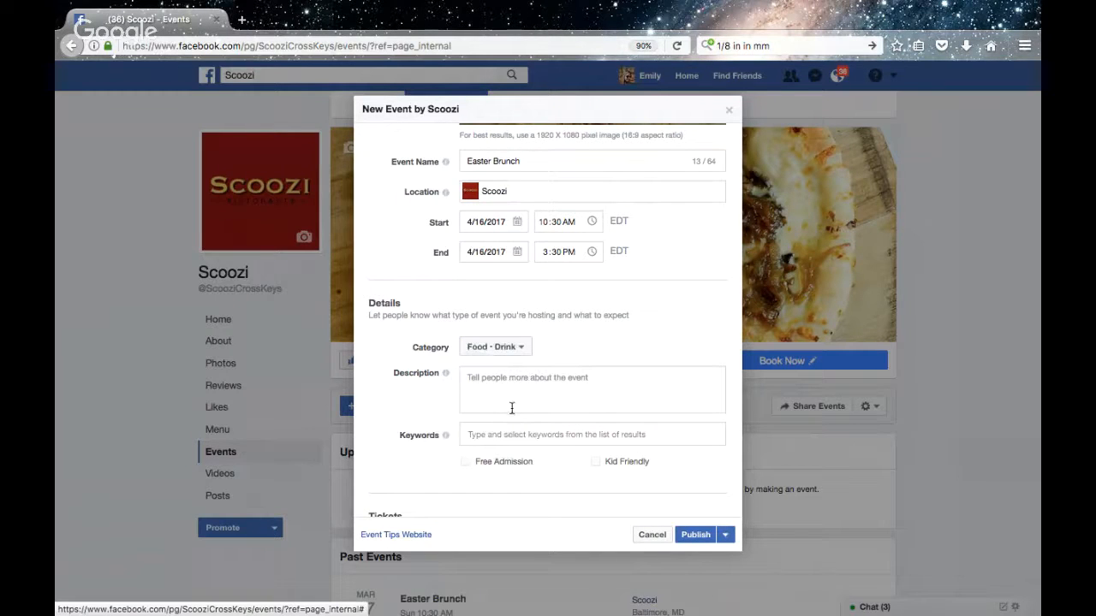
Open the event description for editing and consult the Easter brunch flyer for the reservation details
{"action": "left_click", "coordinate": [551, 387]}
{"action": "scroll", "coordinate": [565, 389], "scroll_direction": "down", "scroll_amount": 1}
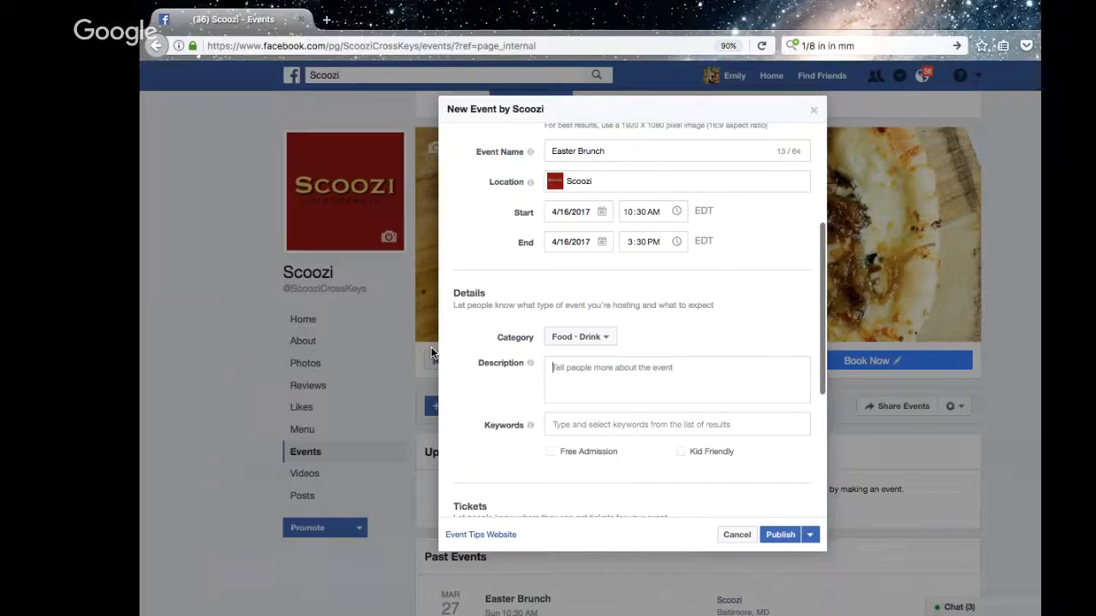
{"action": "key", "text": "ctrl+Left"}
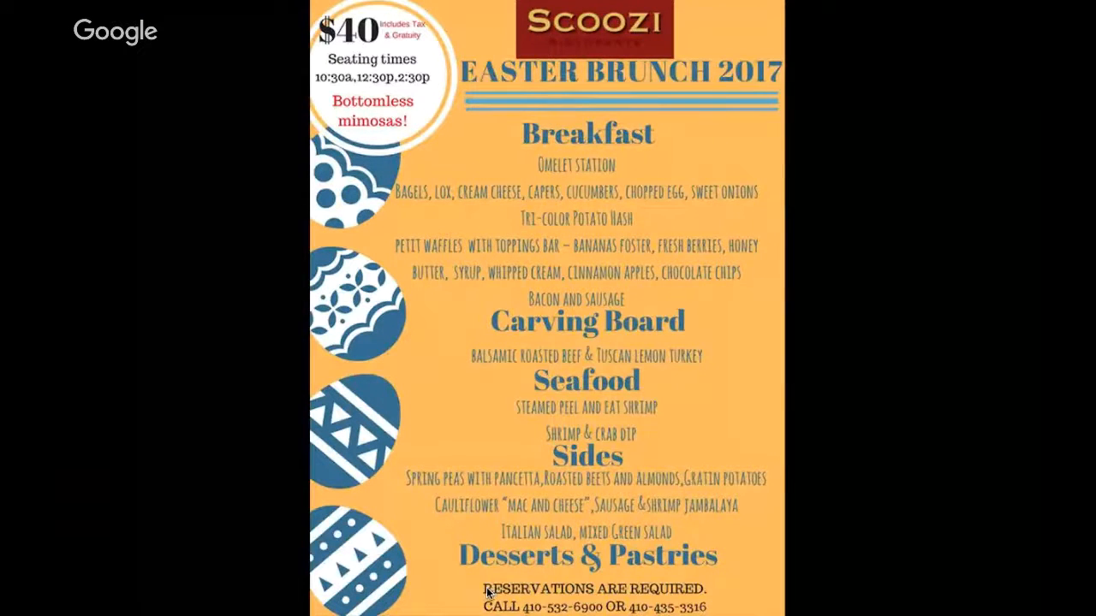
{"action": "key", "text": "ctrl+Right"}
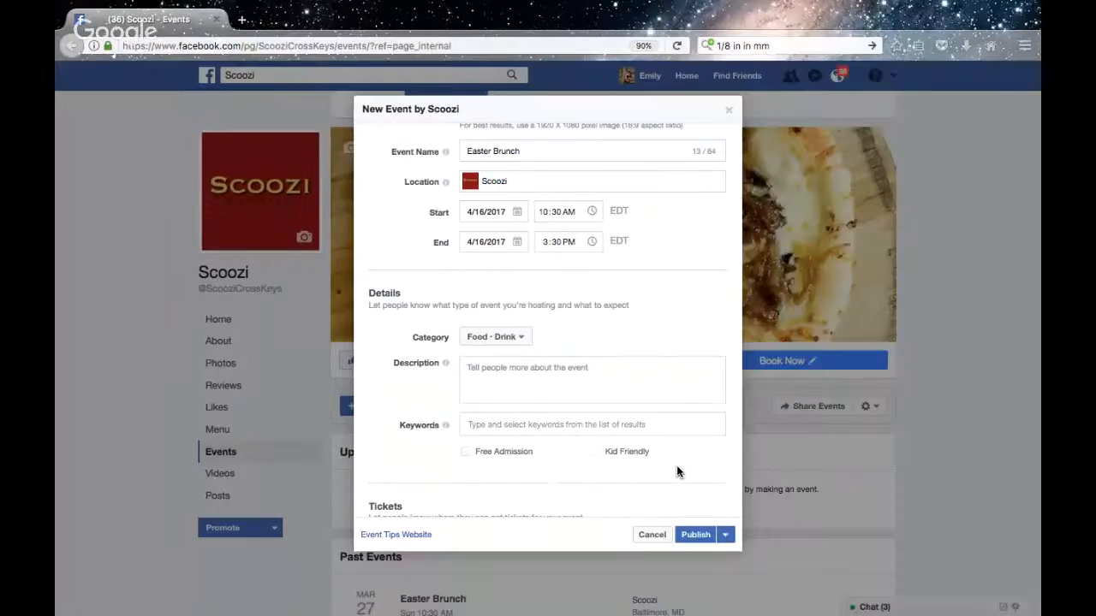
{"action": "scroll", "coordinate": [598, 450], "scroll_direction": "down", "scroll_amount": 1}
{"action": "type", "text": "Reser"}
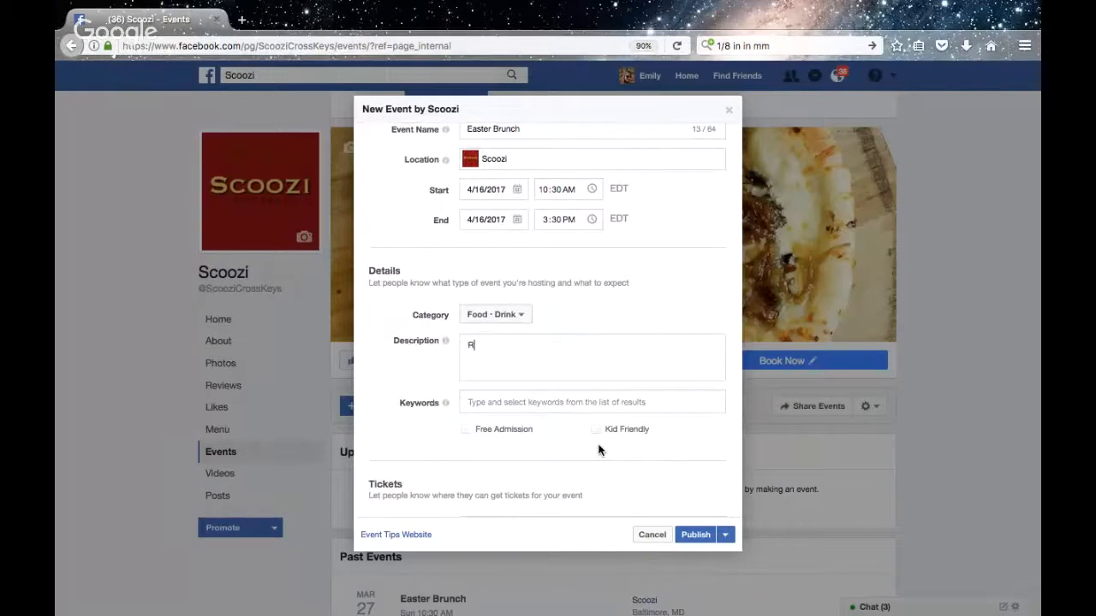
{"action": "key", "text": "BackSpace"}
{"action": "key", "text": "BackSpace"}
{"action": "key", "text": "BackSpace"}
{"action": "key", "text": "BackSpace"}
{"action": "key", "text": "BackSpace"}
Begin the event description with "Enjoy a scrumptios" and check the flyer for the event details
{"action": "type", "text": "Enjoy a scrumptios"}
{"action": "key", "text": "ctrl+Left"}
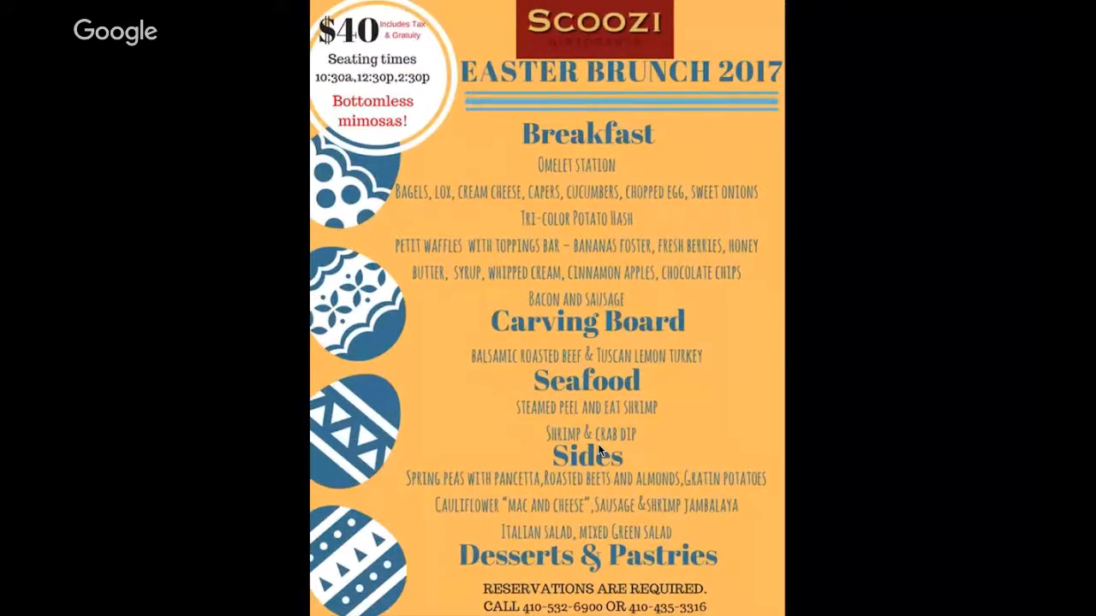
{"action": "key", "text": "ctrl+Right"}
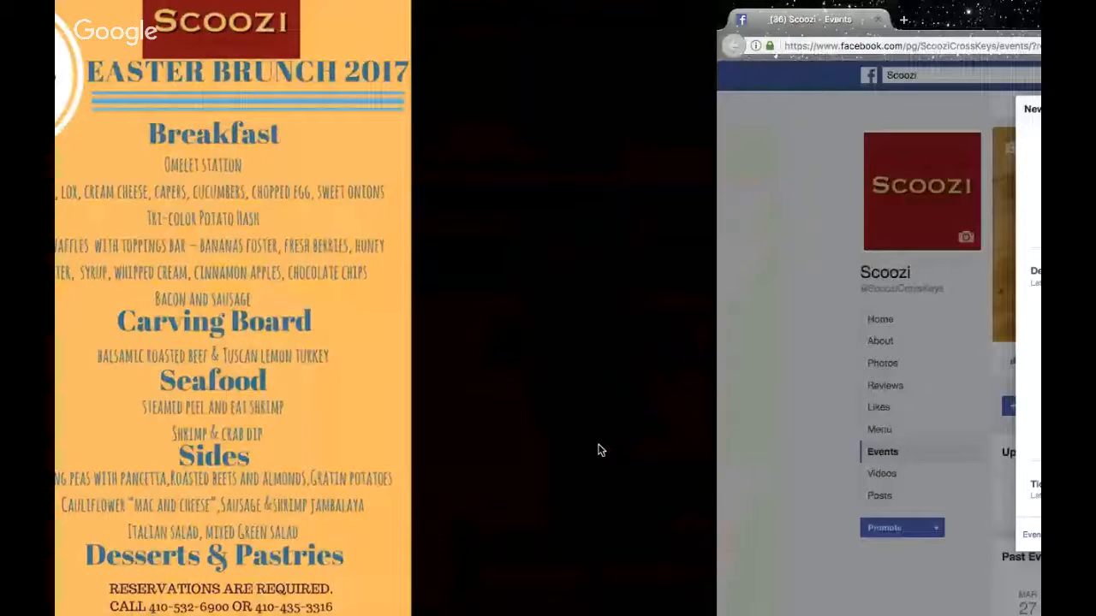
Continue the description with "Easter Brunch buffet with bottomless mimosas"
{"action": "type", "text": "Easter "}
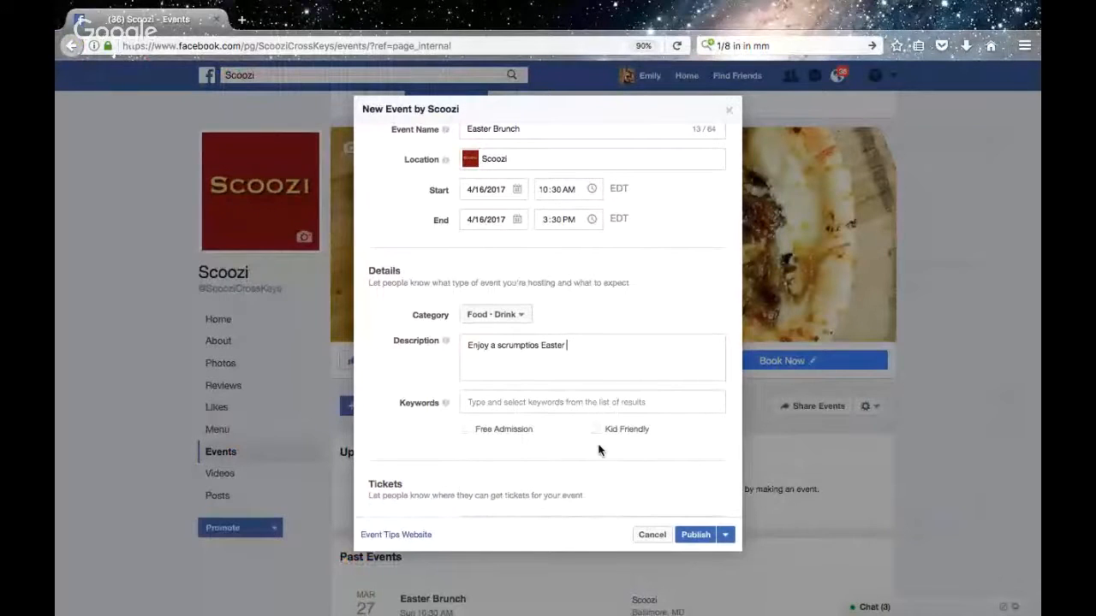
{"action": "type", "text": "Brunch buffet"}
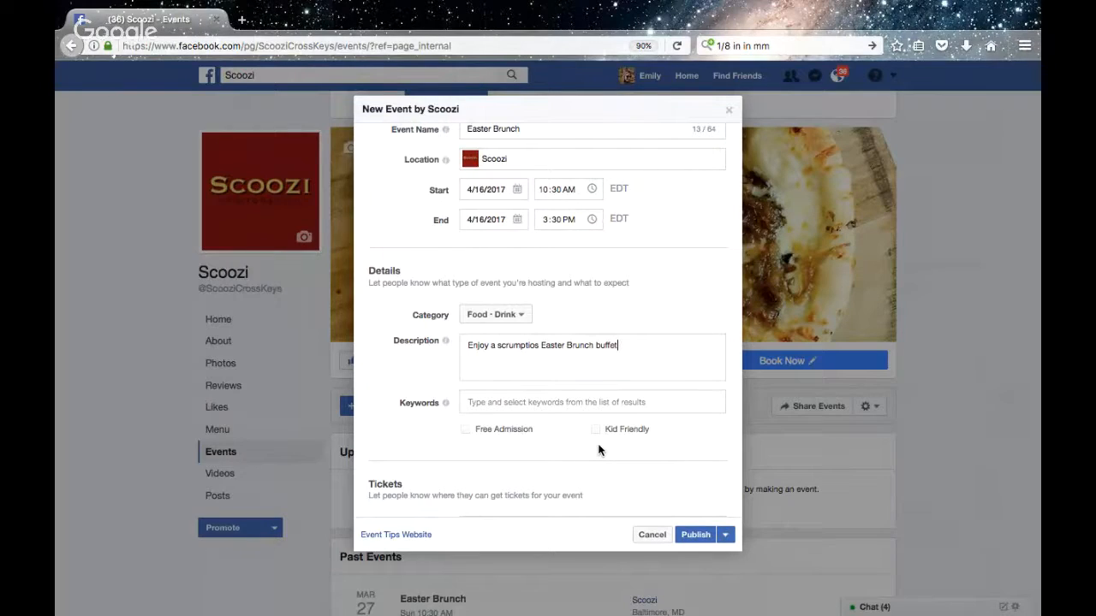
{"action": "type", "text": " with bottomless mimosas for "}
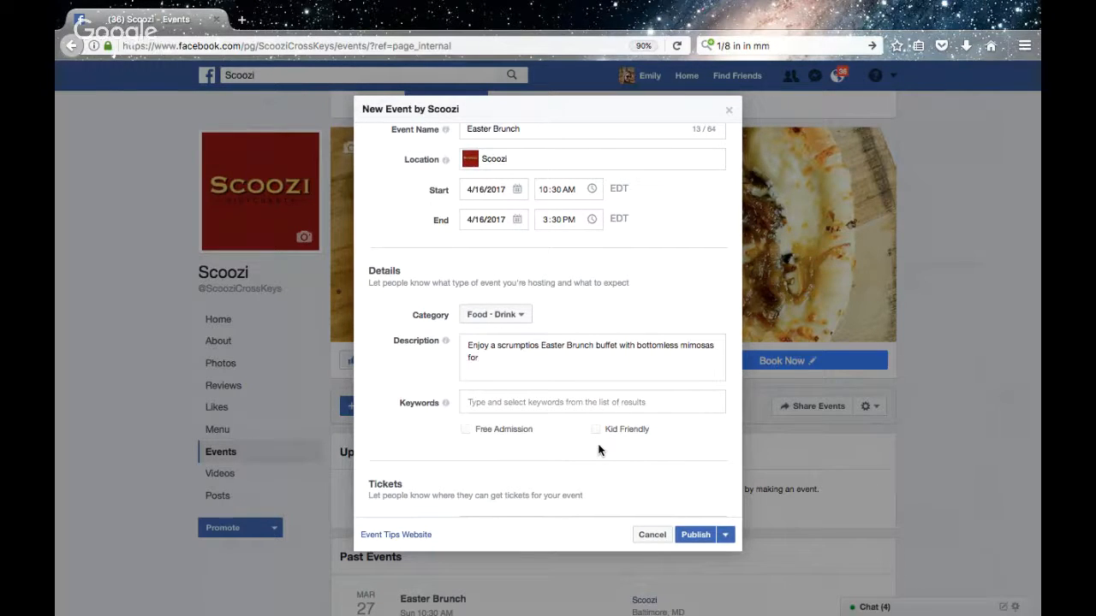
{"action": "type", "text": "mom and dad"}
{"action": "key", "text": "BackSpace"}
{"action": "key", "text": "BackSpace"}
{"action": "key", "text": "BackSpace"}
{"action": "key", "text": "BackSpace"}
{"action": "key", "text": "BackSpace"}
{"action": "key", "text": "BackSpace"}
{"action": "key", "text": "BackSpace"}
{"action": "key", "text": "BackSpace"}
{"action": "key", "text": "BackSpace"}
{"action": "key", "text": "BackSpace"}
{"action": "key", "text": "BackSpace"}
{"action": "key", "text": "BackSpace"}
{"action": "key", "text": "BackSpace"}
{"action": "key", "text": "BackSpace"}
{"action": "key", "text": "BackSpace"}
Add "and a visit from the Easter Bunny" to the end of the description
{"action": "type", "text": "and a visit from the Eater"}
{"action": "key", "text": "BackSpace"}
{"action": "type", "text": "ster Bunny"}
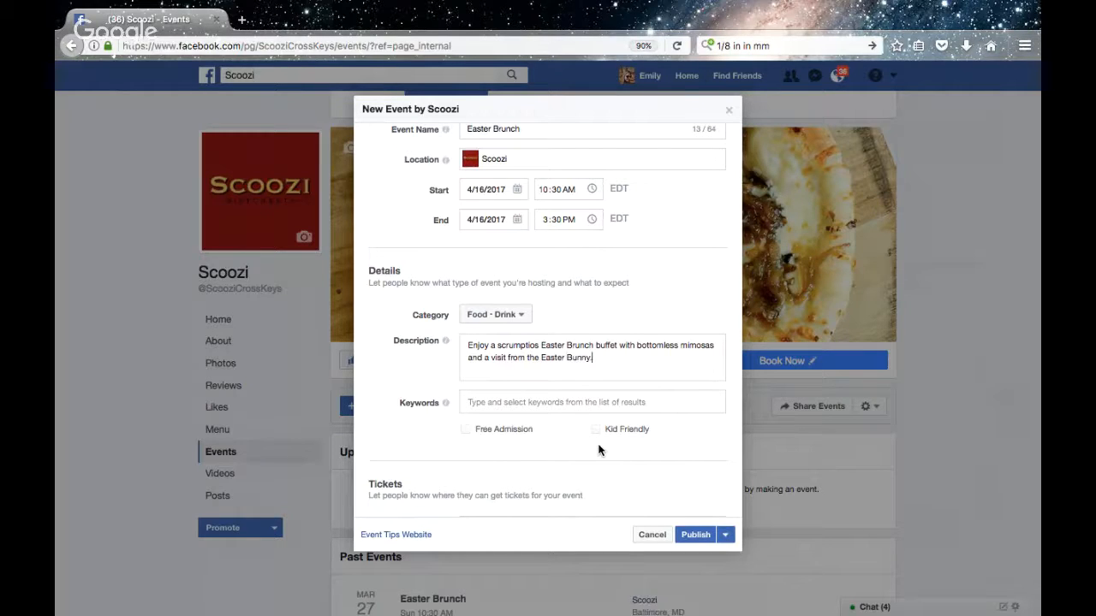
{"action": "type", "text": ". Reservations are required for this eve"}
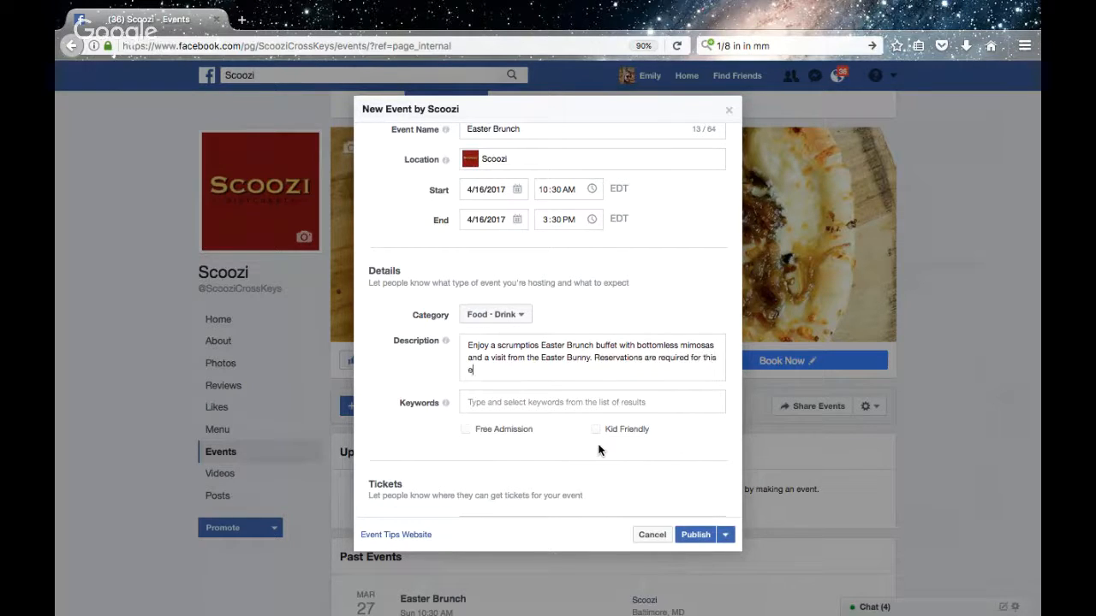
{"action": "type", "text": "nt. Please call"}
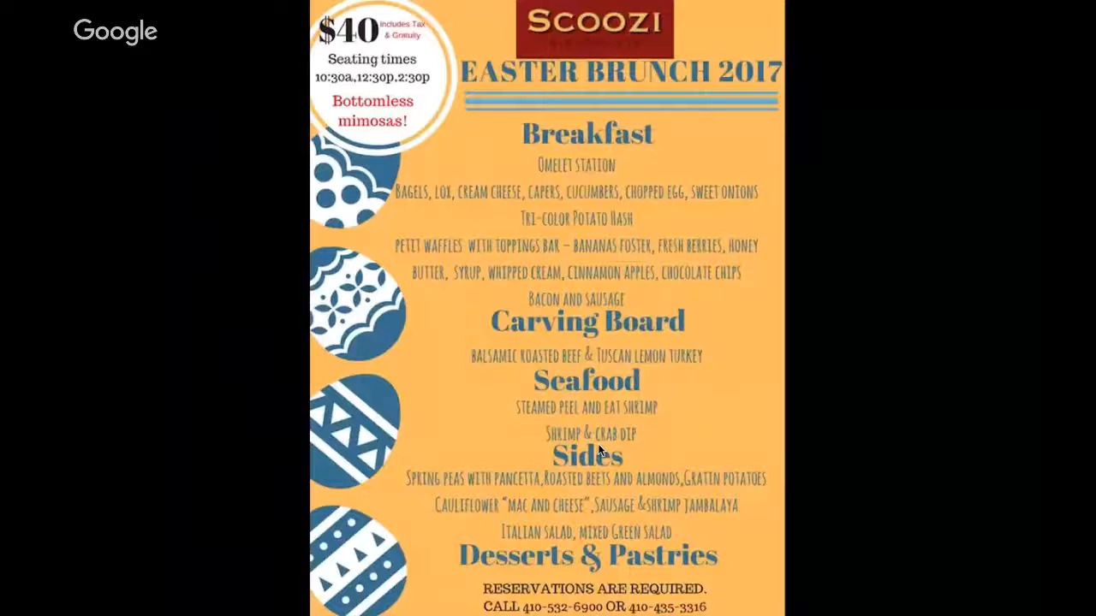
Add the first reservation phone number from the flyer to the description, followed by "or"
{"action": "key", "text": "ctrl+Right"}
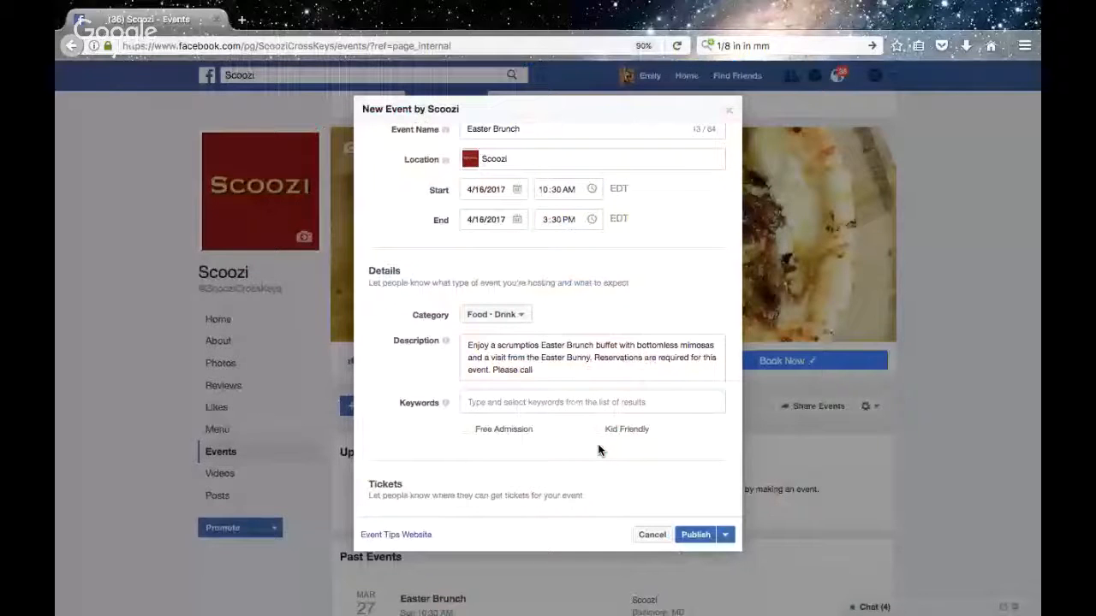
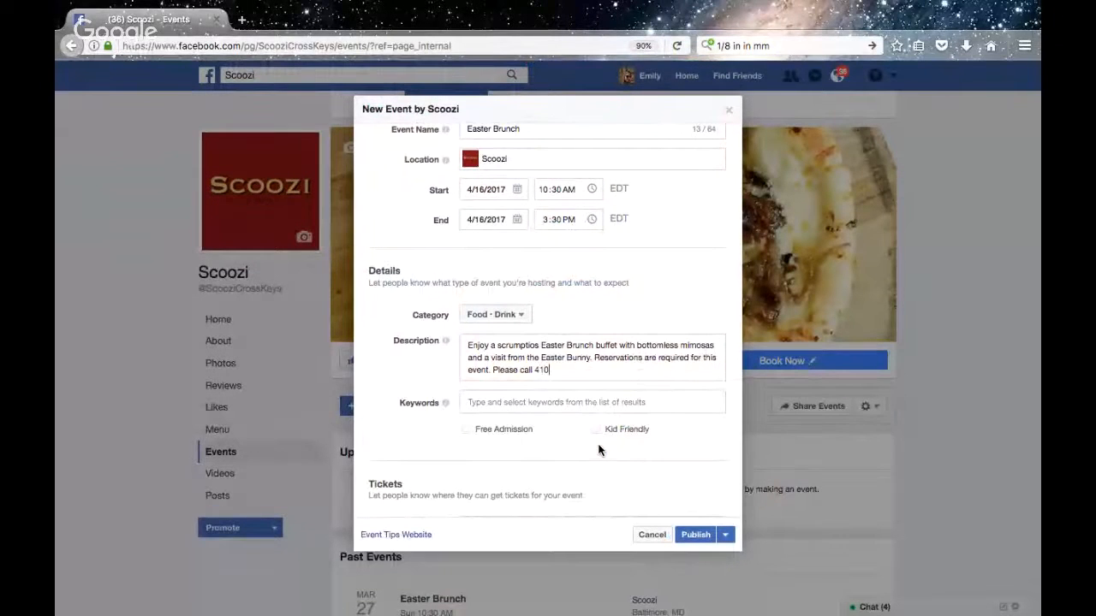
{"action": "key", "text": "ctrl+Left"}
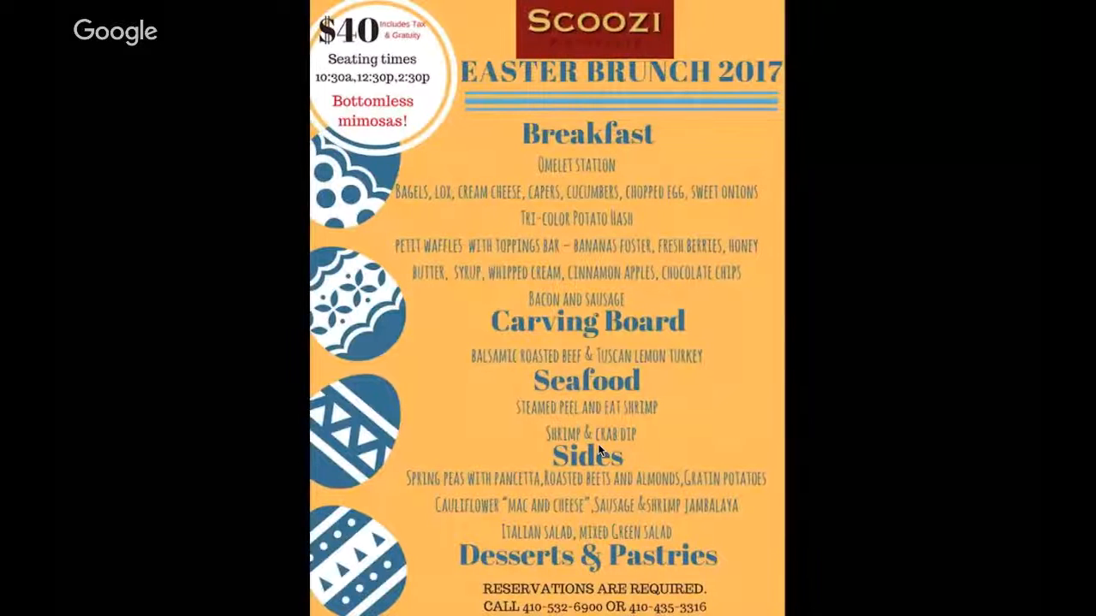
{"action": "key", "text": "ctrl+Right"}
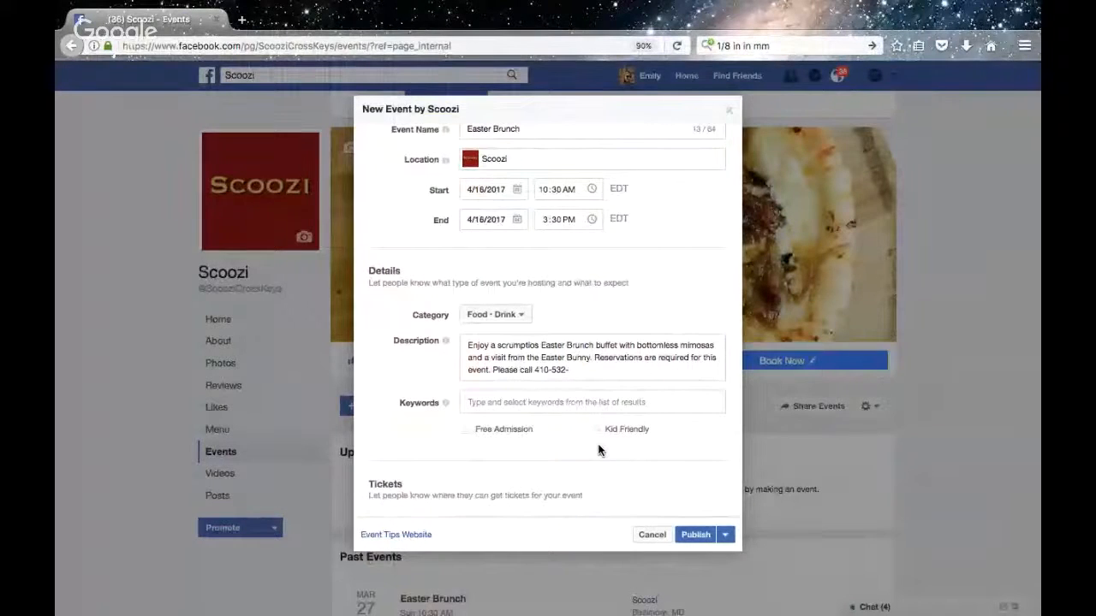
Add the second reservation phone number from the flyer to the end of the description
{"action": "key", "text": "ctrl+Left"}
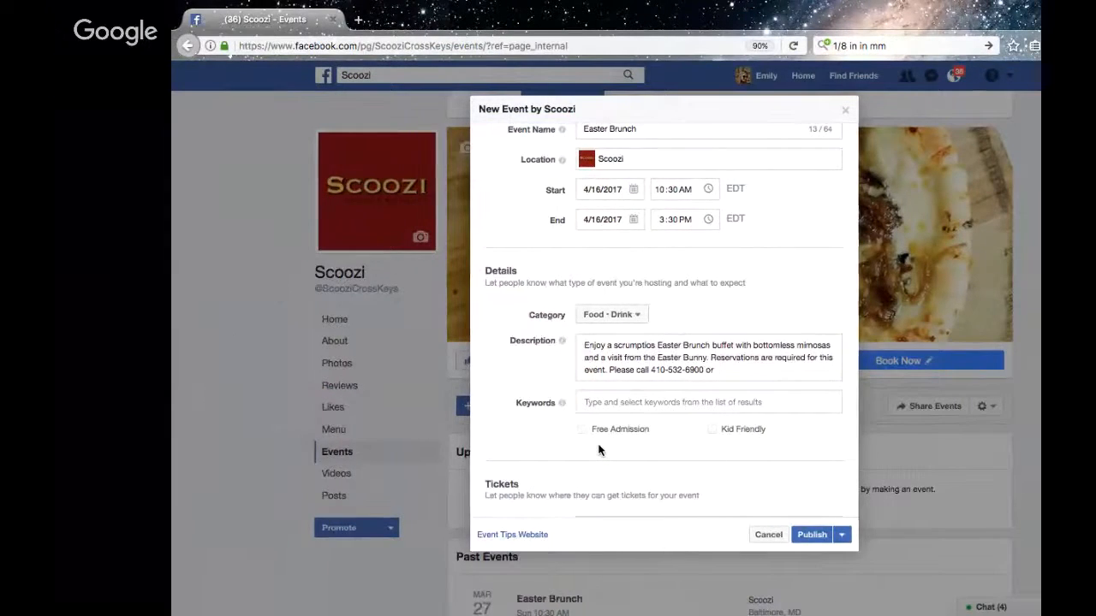
{"action": "key", "text": "ctrl+Right"}
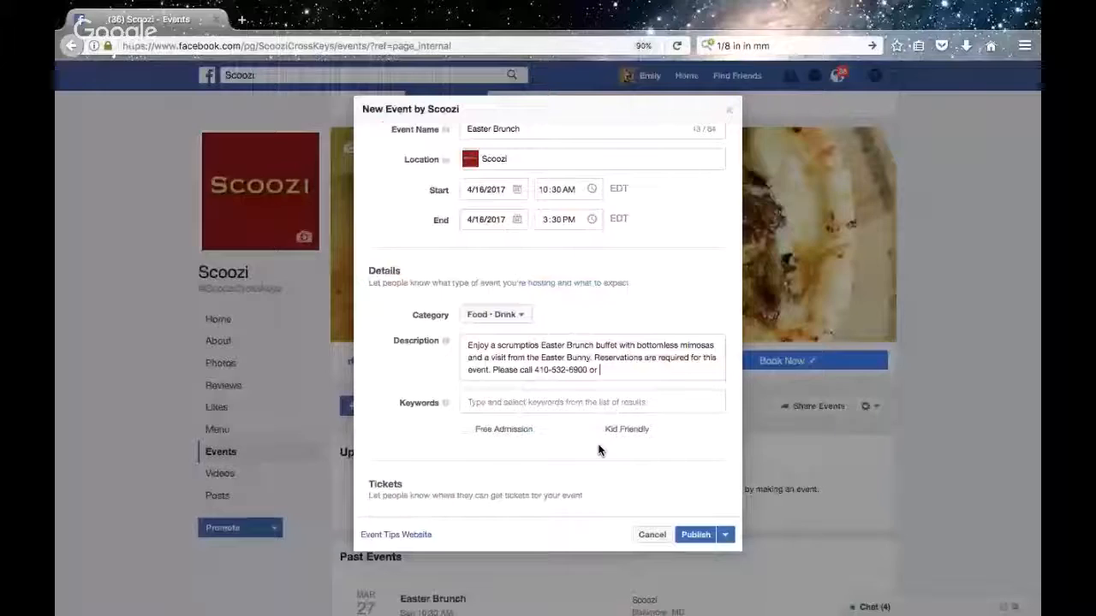
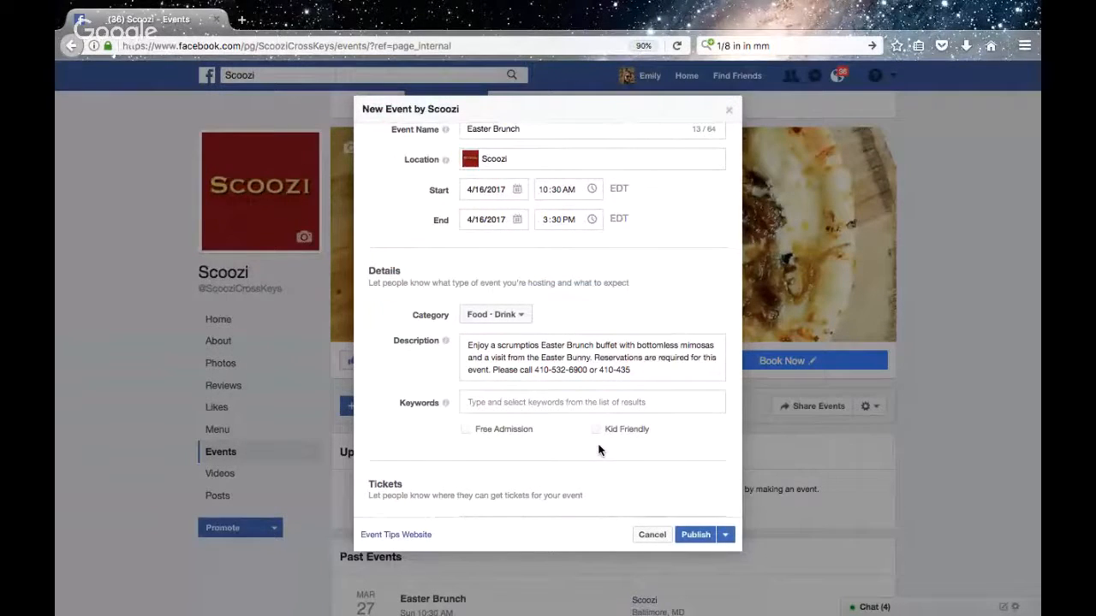
{"action": "key", "text": "ctrl+Left"}
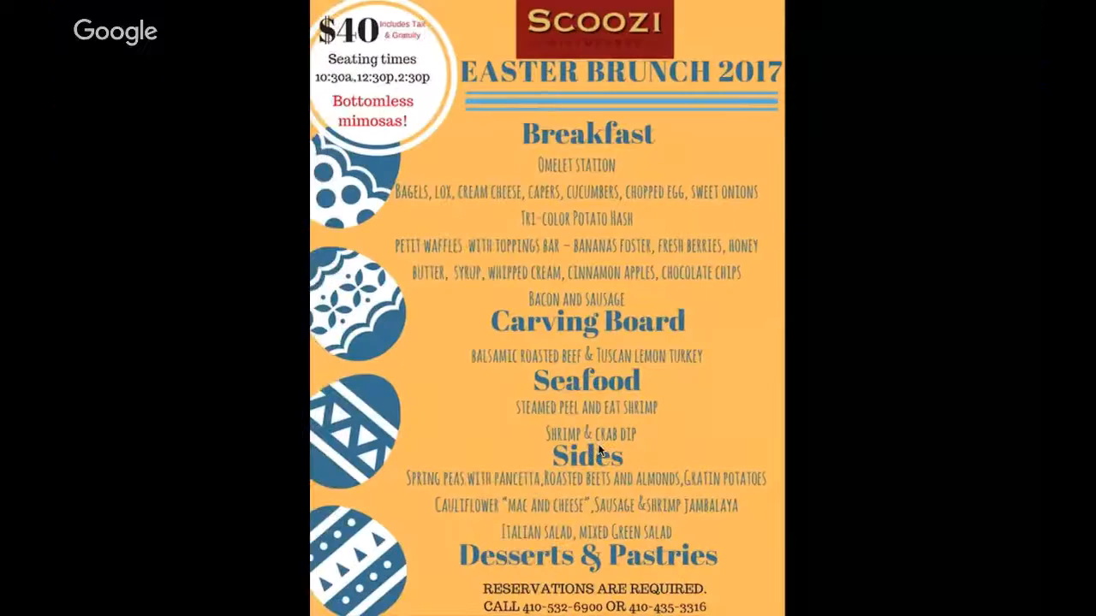
{"action": "key", "text": "ctrl+Right"}
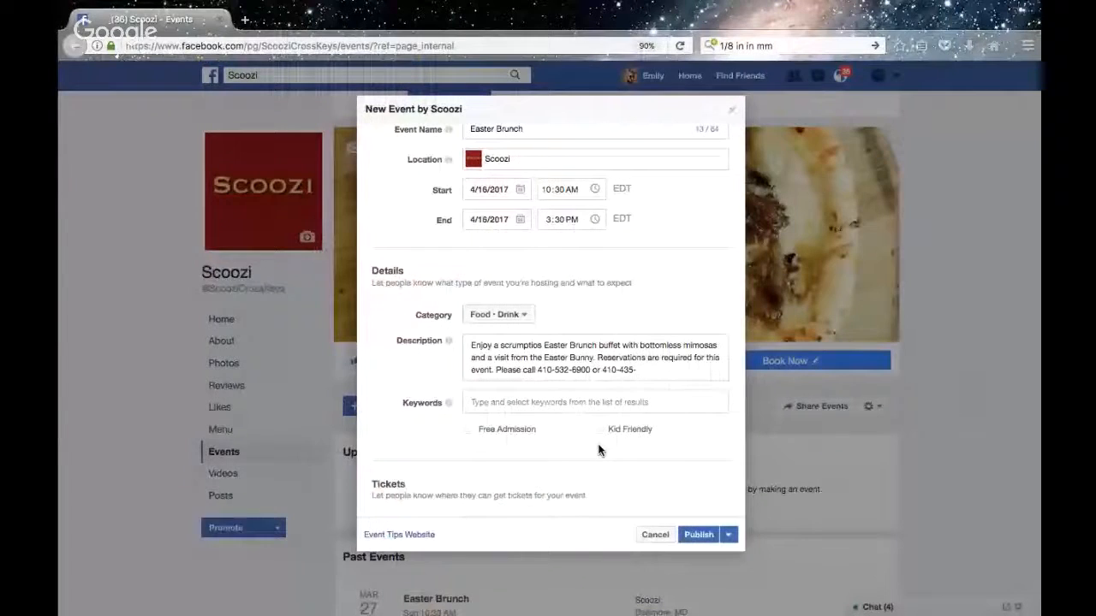
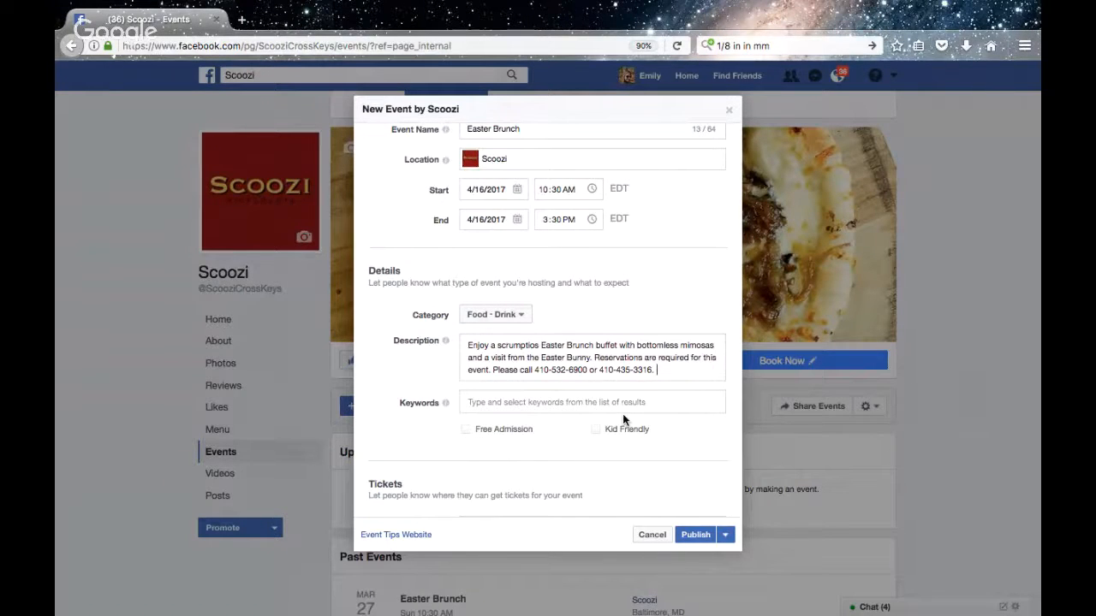
End the description with a period and mark the event as Kid Friendly
{"action": "scroll", "coordinate": [622, 413], "scroll_direction": "down", "scroll_amount": 3}
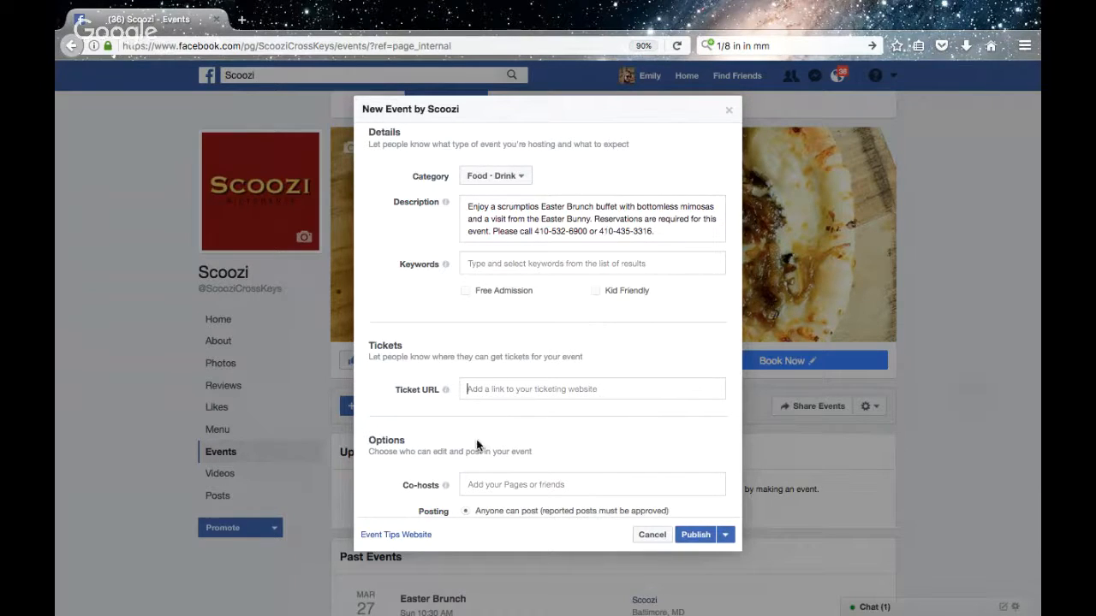
{"action": "scroll", "coordinate": [489, 384], "scroll_direction": "down", "scroll_amount": 1}
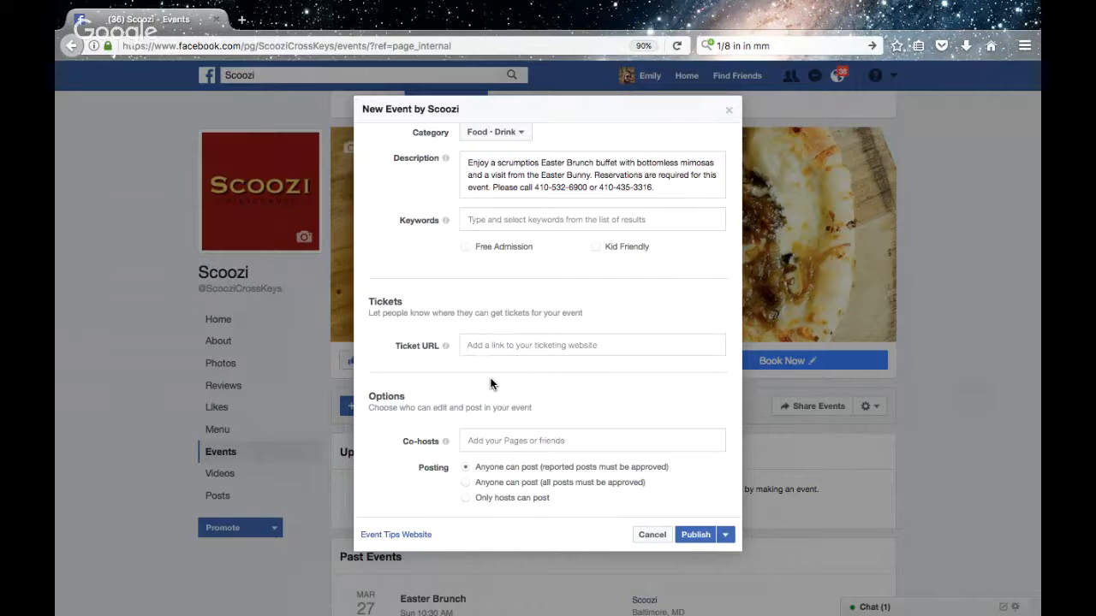
{"action": "left_click", "coordinate": [594, 245]}
Add the keywords Brunch and Easter to the event details
{"action": "scroll", "coordinate": [538, 296], "scroll_direction": "up", "scroll_amount": 1}
{"action": "left_click", "coordinate": [502, 269]}
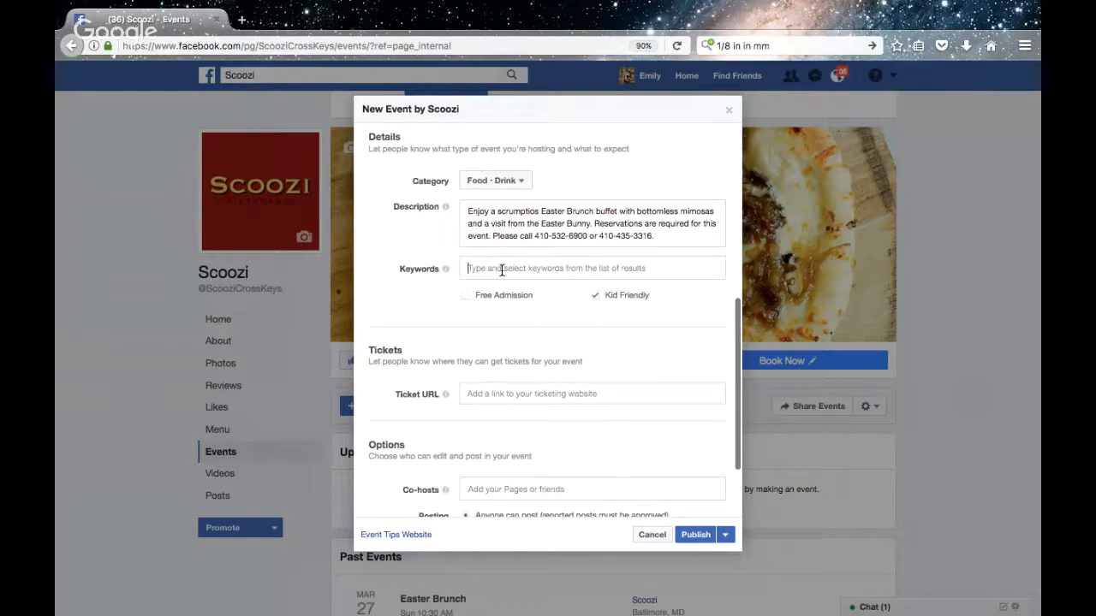
{"action": "type", "text": "bru"}
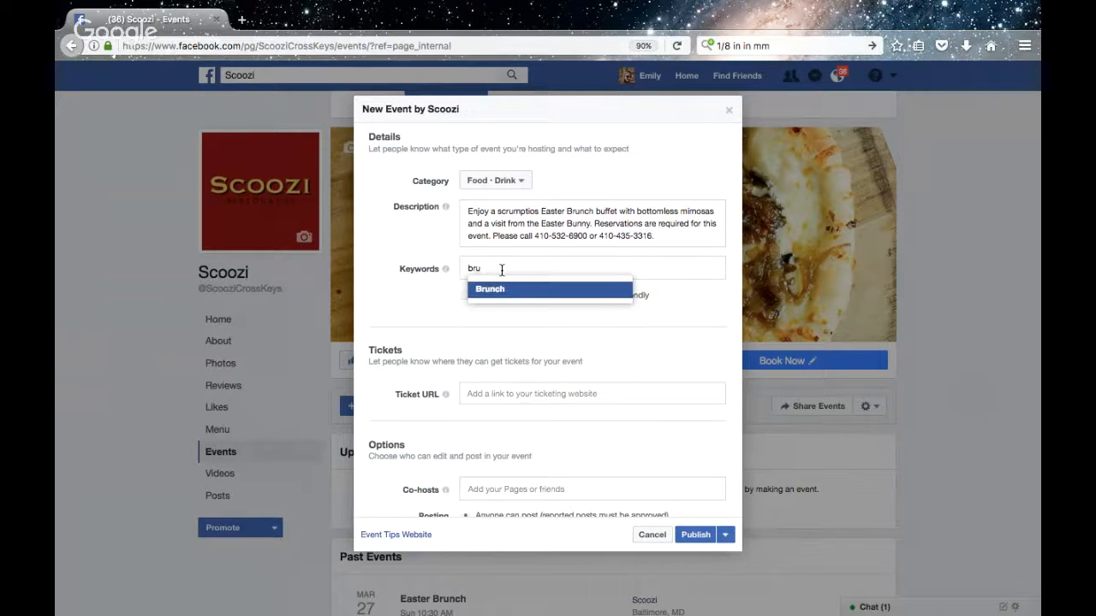
{"action": "key", "text": "Return"}
{"action": "type", "text": "east"}
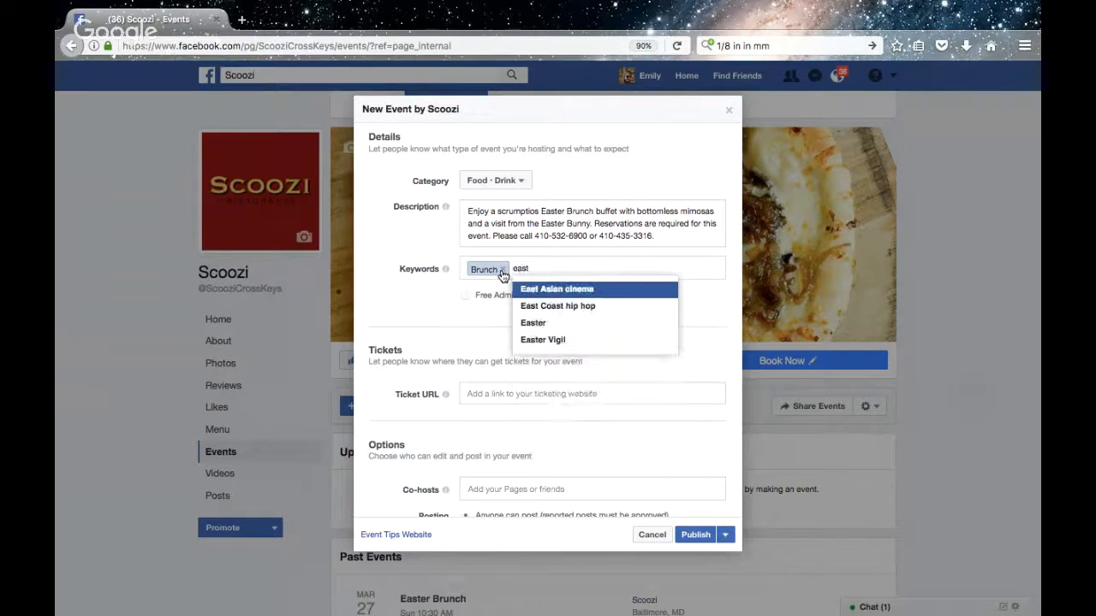
{"action": "type", "text": "er"}
{"action": "key", "text": "Return"}
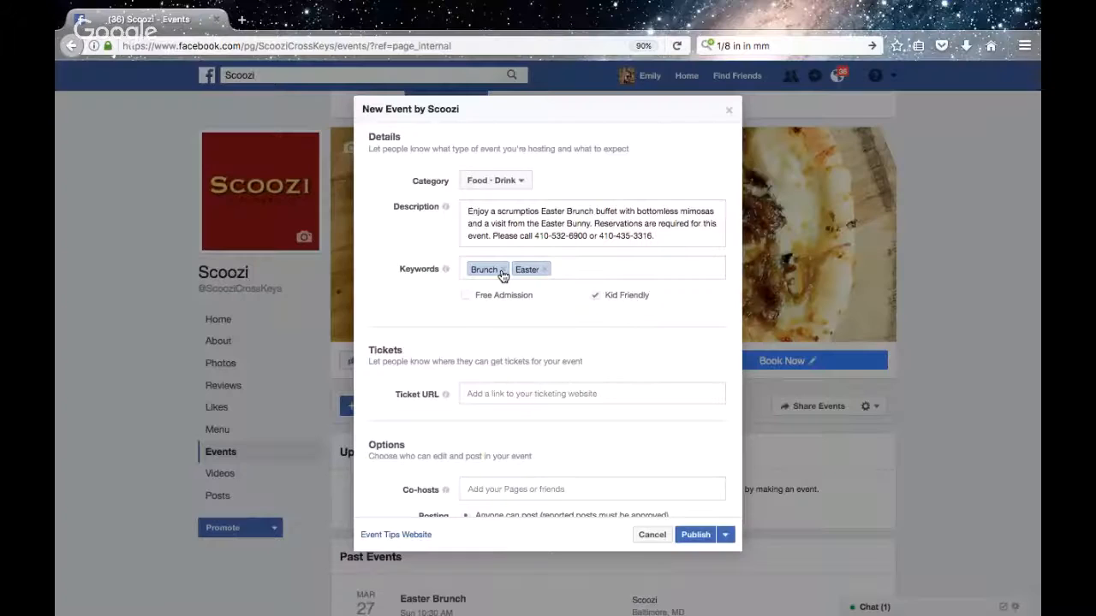
{"action": "type", "text": "buffe"}
{"action": "key", "text": "BackSpace"}
{"action": "key", "text": "BackSpace"}
{"action": "key", "text": "BackSpace"}
{"action": "key", "text": "BackSpace"}
{"action": "key", "text": "BackSpace"}
{"action": "type", "text": "din"}
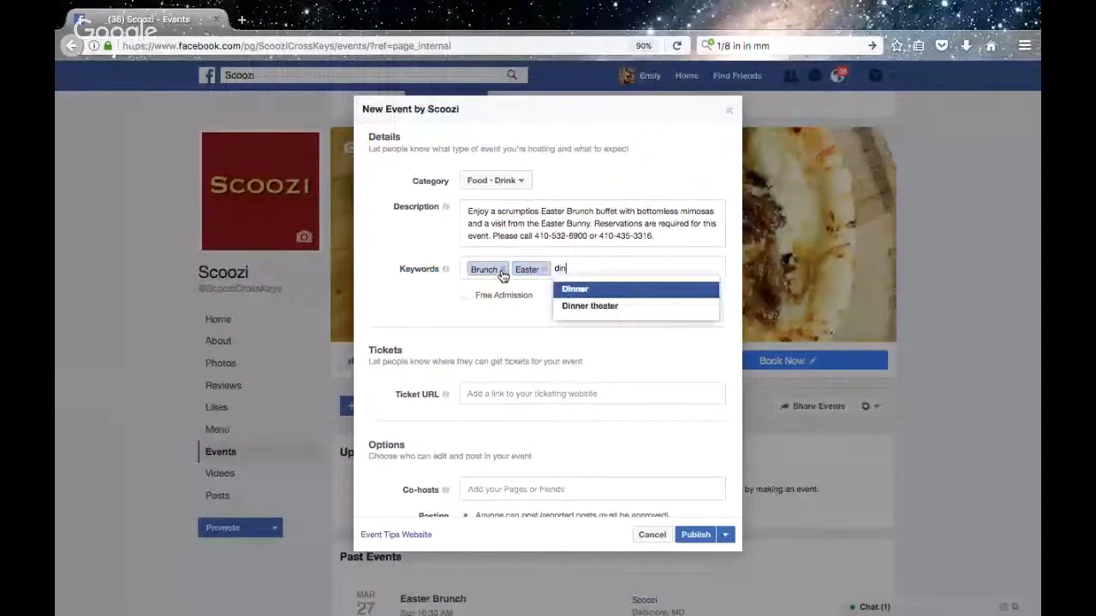
{"action": "key", "text": "BackSpace"}
{"action": "key", "text": "BackSpace"}
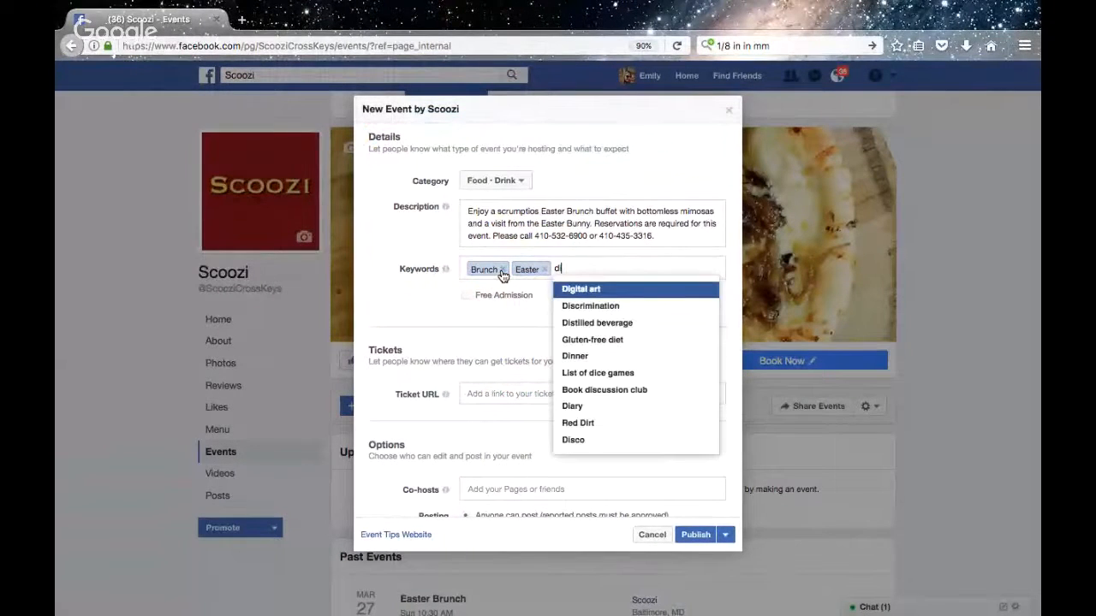
{"action": "key", "text": "BackSpace"}
Add Food as the third keyword of the event
{"action": "type", "text": "food"}
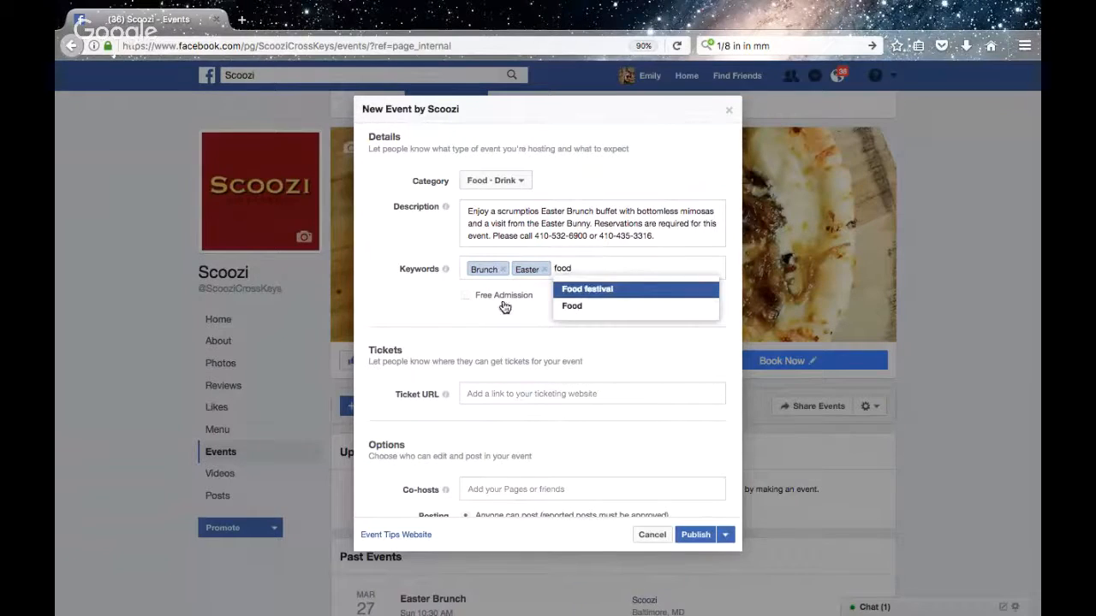
{"action": "left_click", "coordinate": [567, 306]}
{"action": "scroll", "coordinate": [524, 338], "scroll_direction": "down", "scroll_amount": 1}
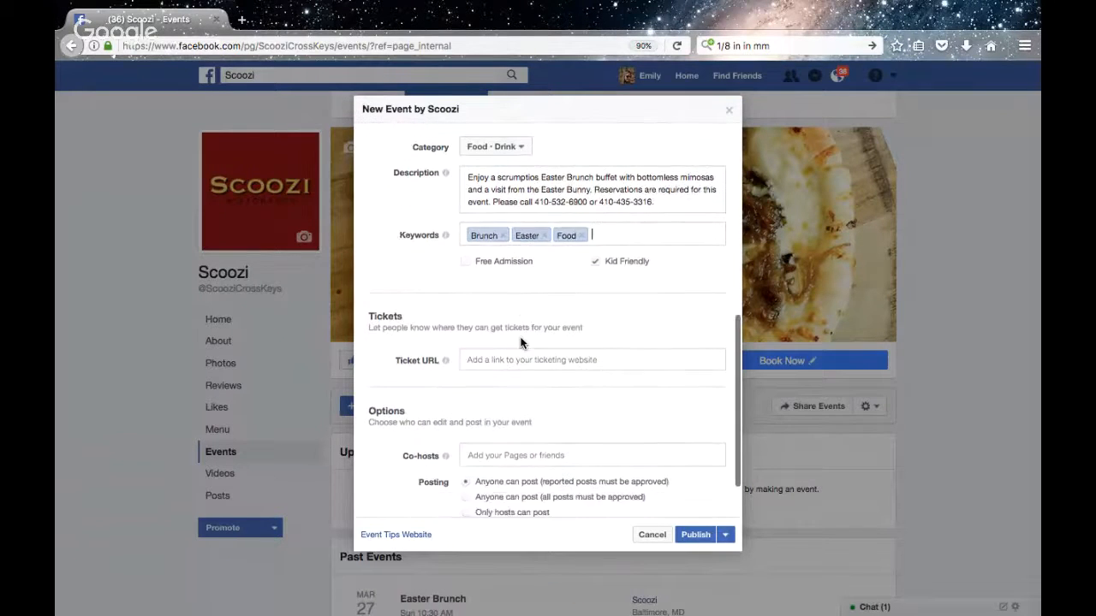
{"action": "scroll", "coordinate": [521, 343], "scroll_direction": "down", "scroll_amount": 2}
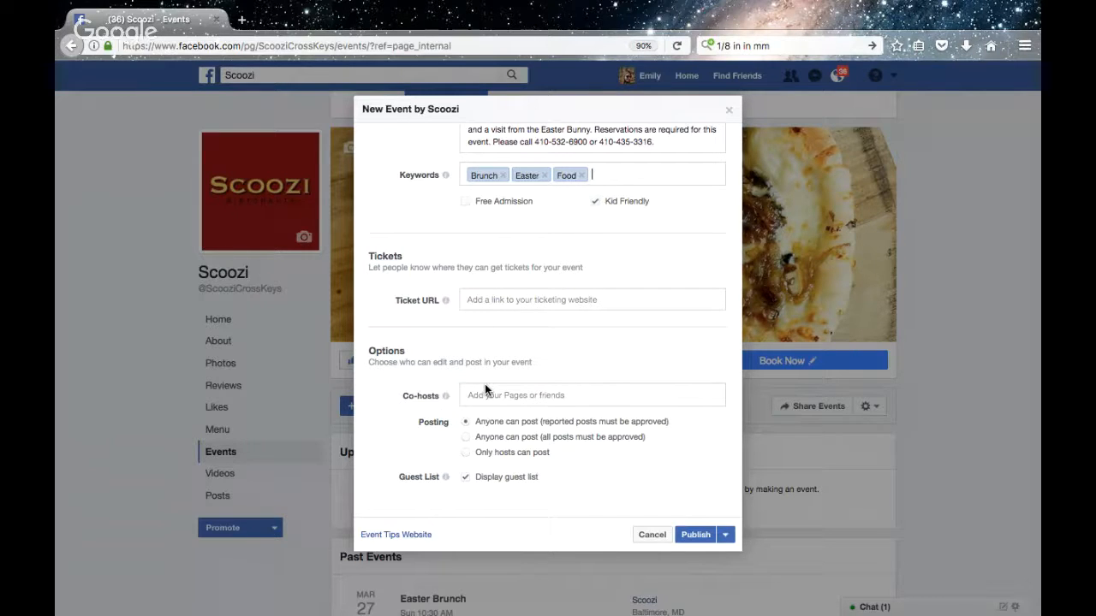
{"action": "scroll", "coordinate": [484, 390], "scroll_direction": "up", "scroll_amount": 10}
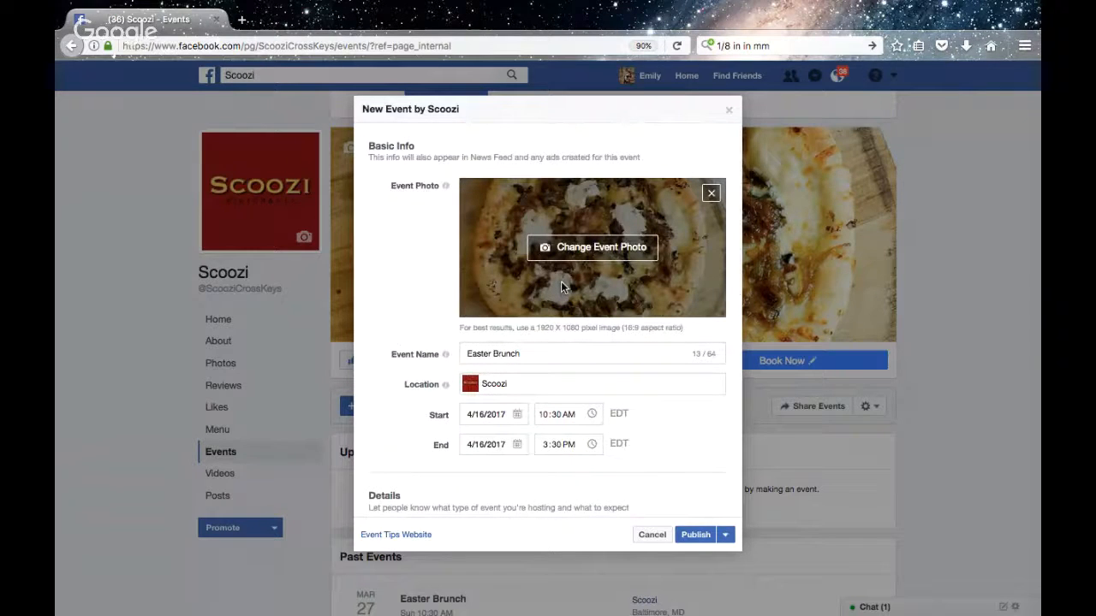
Switch to Canva in a new browser tab and create a new Facebook Event Cover design
{"action": "left_click", "coordinate": [241, 19]}
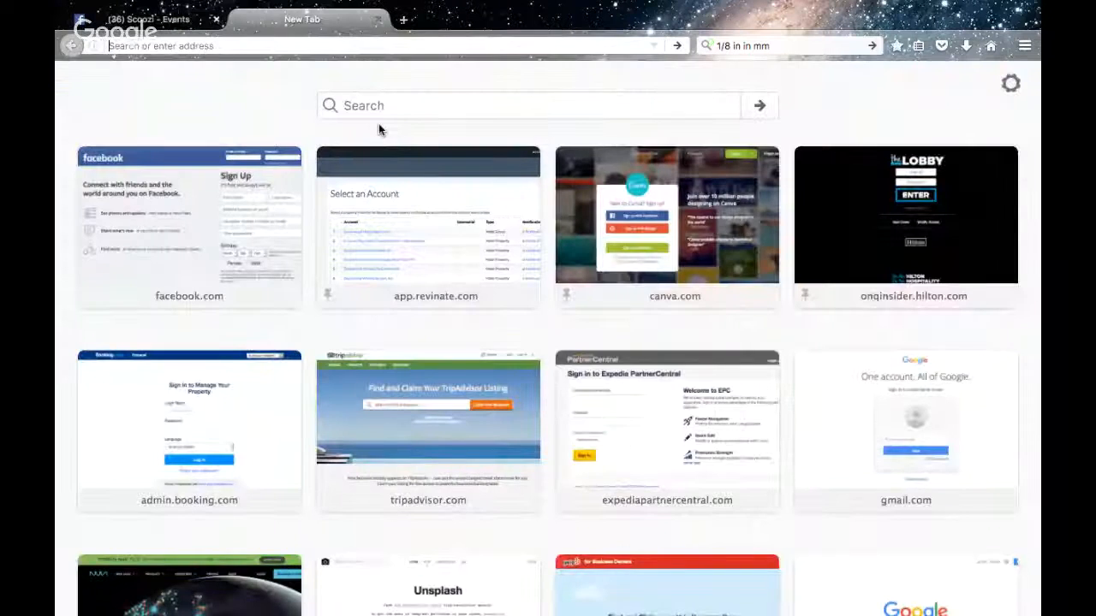
{"action": "left_click", "coordinate": [612, 237]}
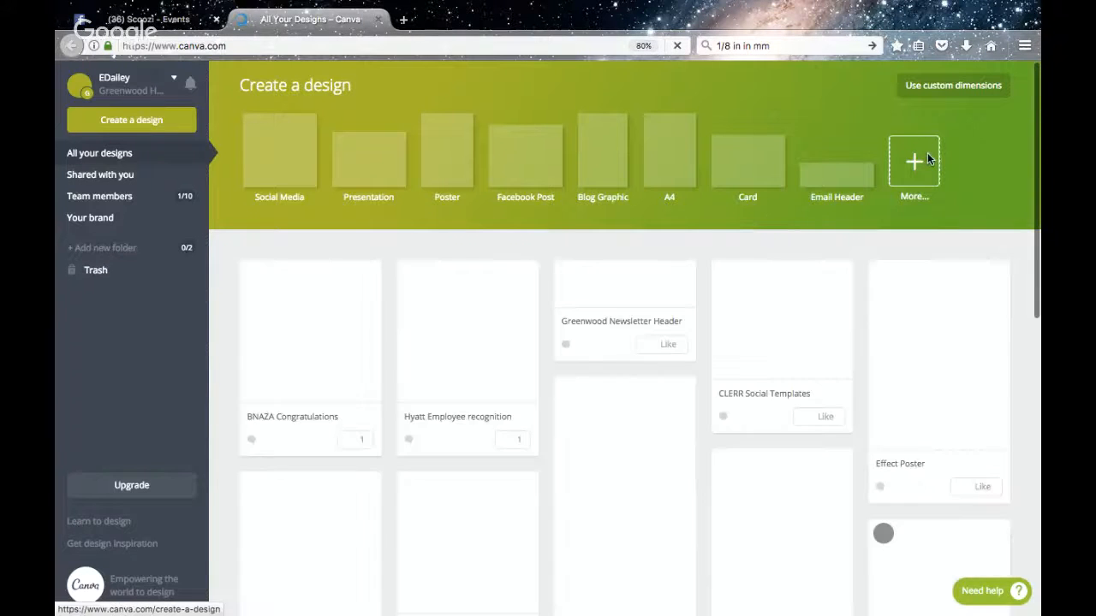
{"action": "left_click", "coordinate": [924, 160]}
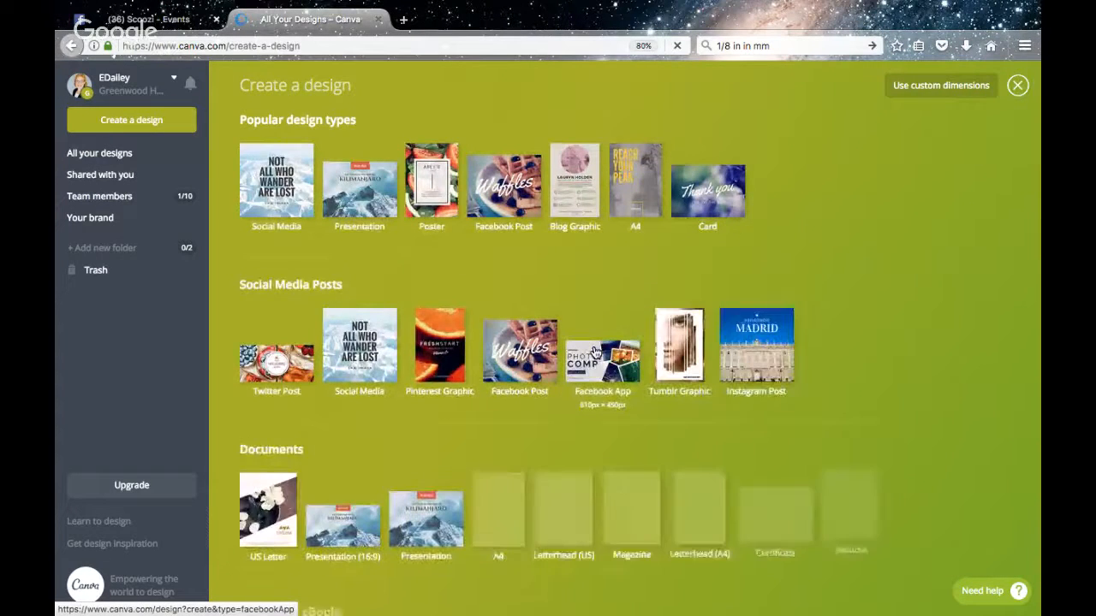
{"action": "scroll", "coordinate": [594, 347], "scroll_direction": "down", "scroll_amount": 2}
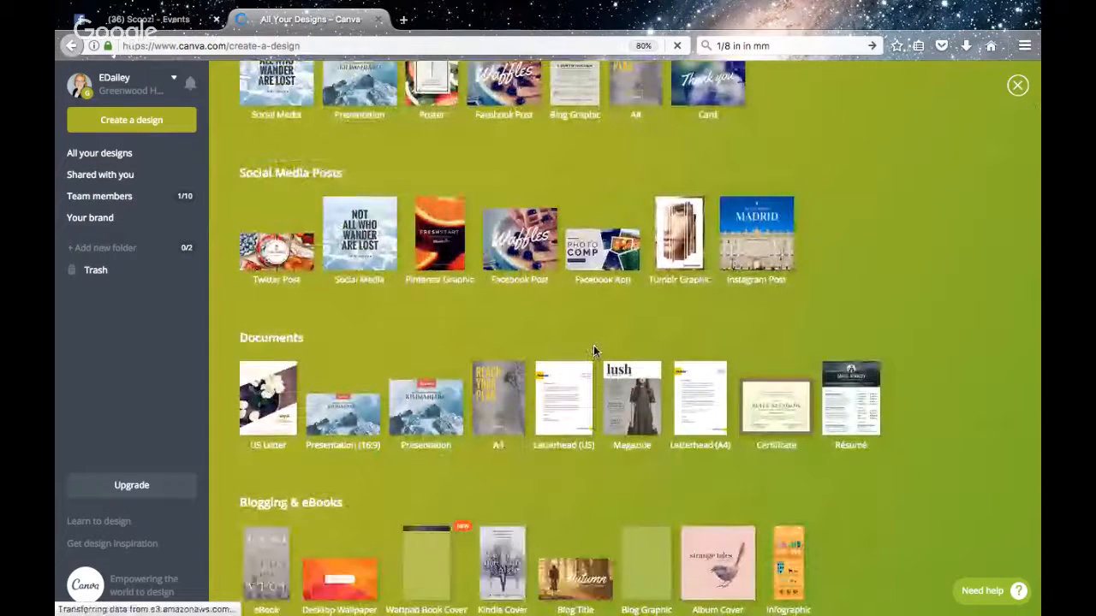
{"action": "scroll", "coordinate": [594, 345], "scroll_direction": "down", "scroll_amount": 5}
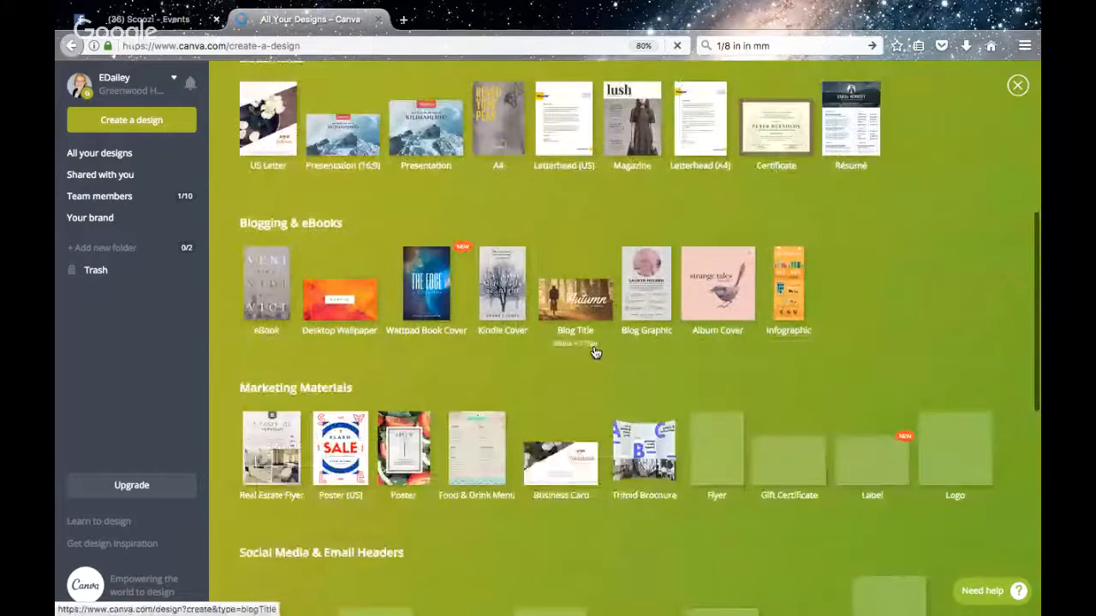
{"action": "scroll", "coordinate": [595, 351], "scroll_direction": "down", "scroll_amount": 5}
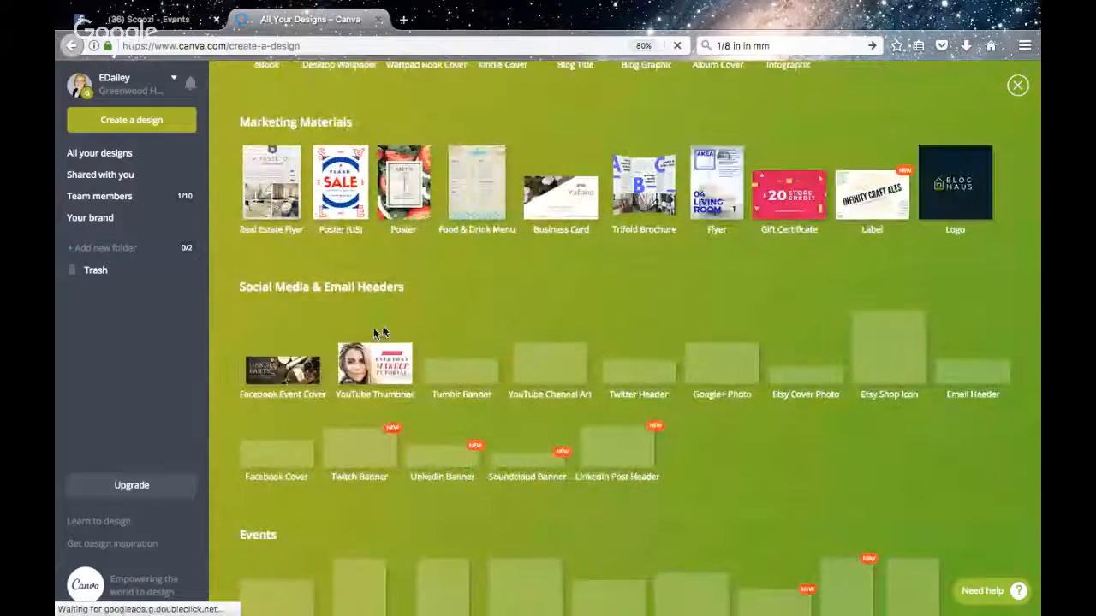
{"action": "left_click", "coordinate": [289, 369]}
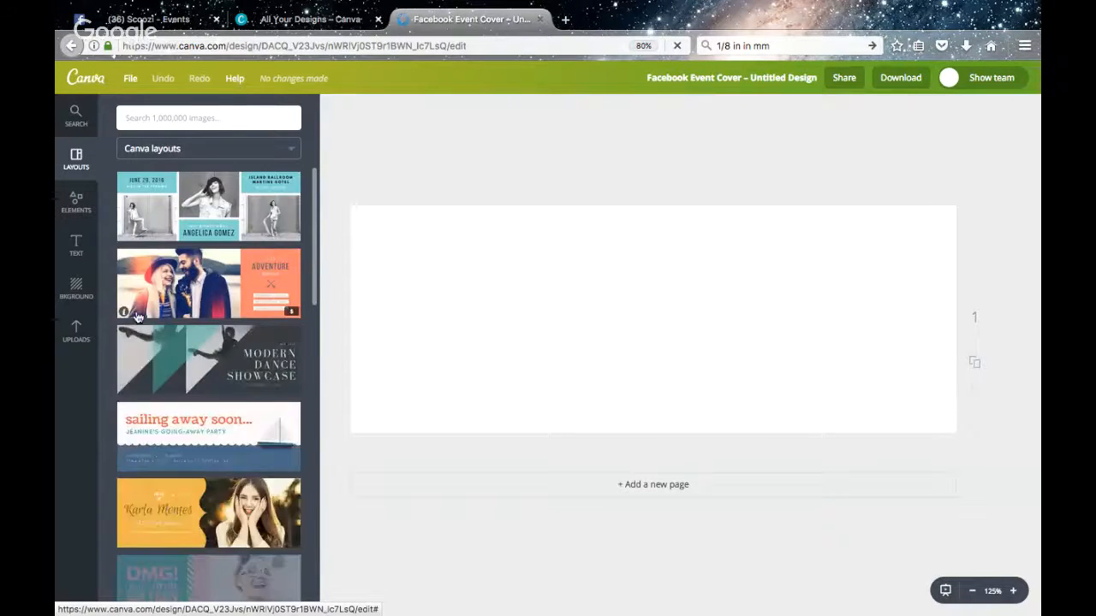
Browse the Canva layouts and apply "The Adventure Begins" layout with the couple photo and orange panel to the blank cover
{"action": "scroll", "coordinate": [127, 258], "scroll_direction": "down", "scroll_amount": 5}
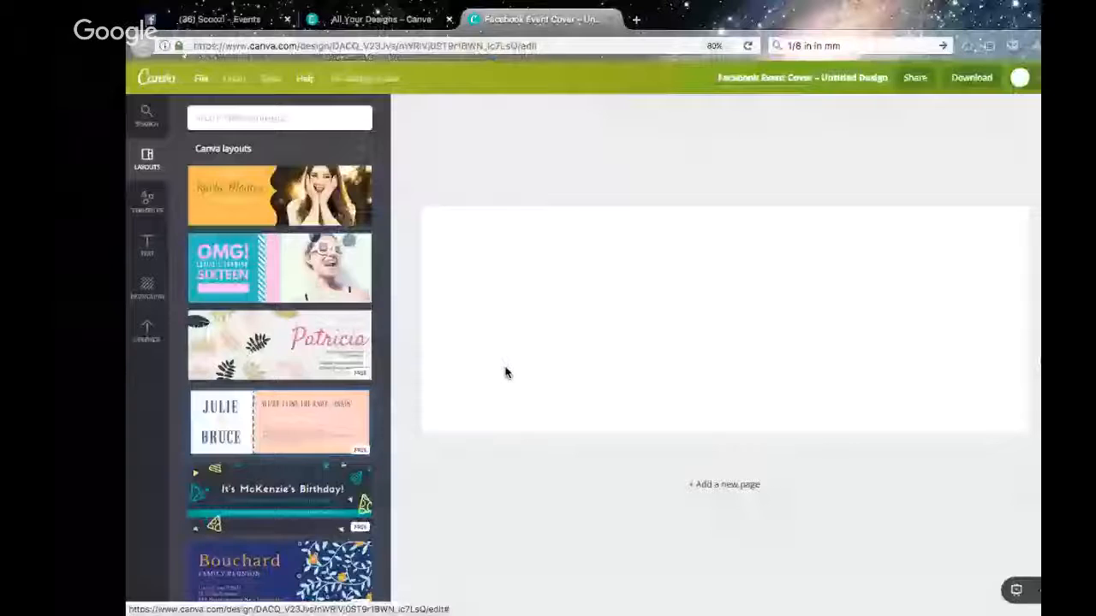
{"action": "scroll", "coordinate": [241, 458], "scroll_direction": "down", "scroll_amount": 8}
{"action": "scroll", "coordinate": [241, 458], "scroll_direction": "down", "scroll_amount": 8}
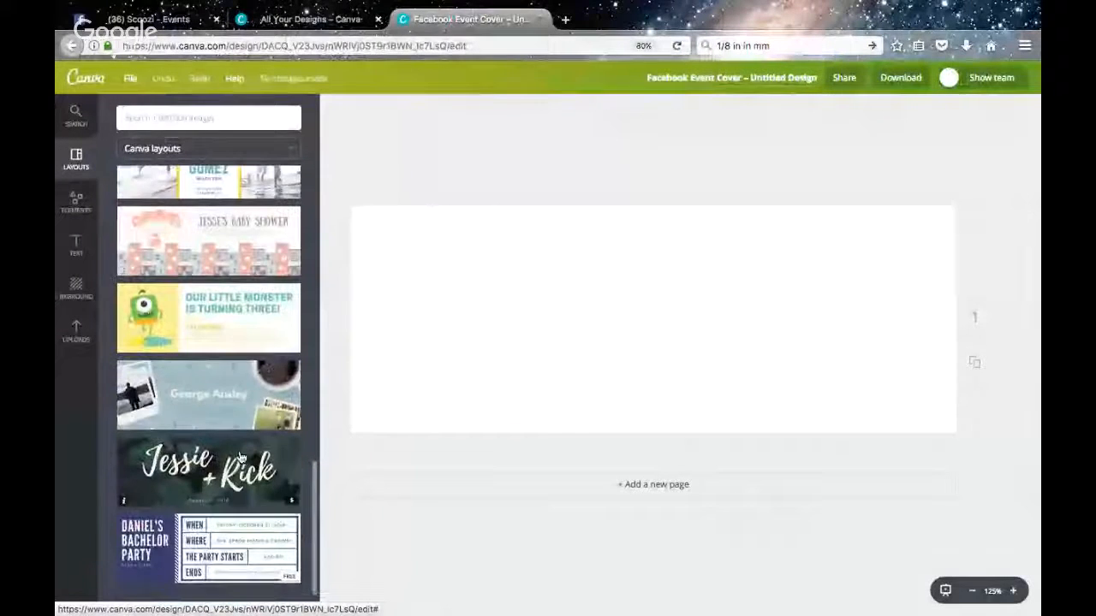
{"action": "scroll", "coordinate": [242, 458], "scroll_direction": "down", "scroll_amount": 5}
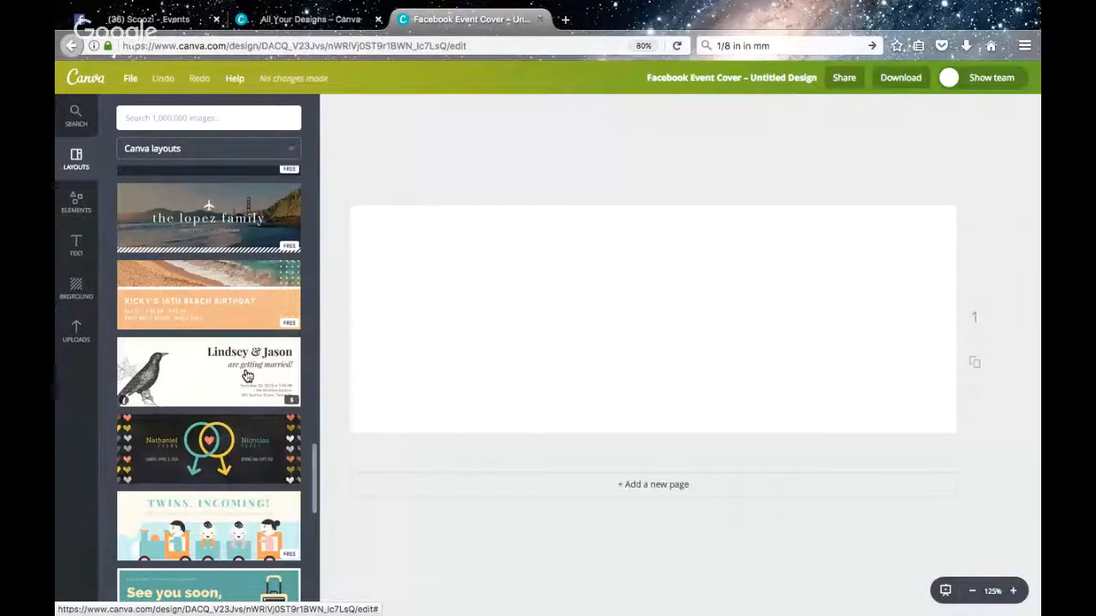
{"action": "scroll", "coordinate": [243, 383], "scroll_direction": "down", "scroll_amount": 3}
{"action": "scroll", "coordinate": [246, 377], "scroll_direction": "up", "scroll_amount": 15}
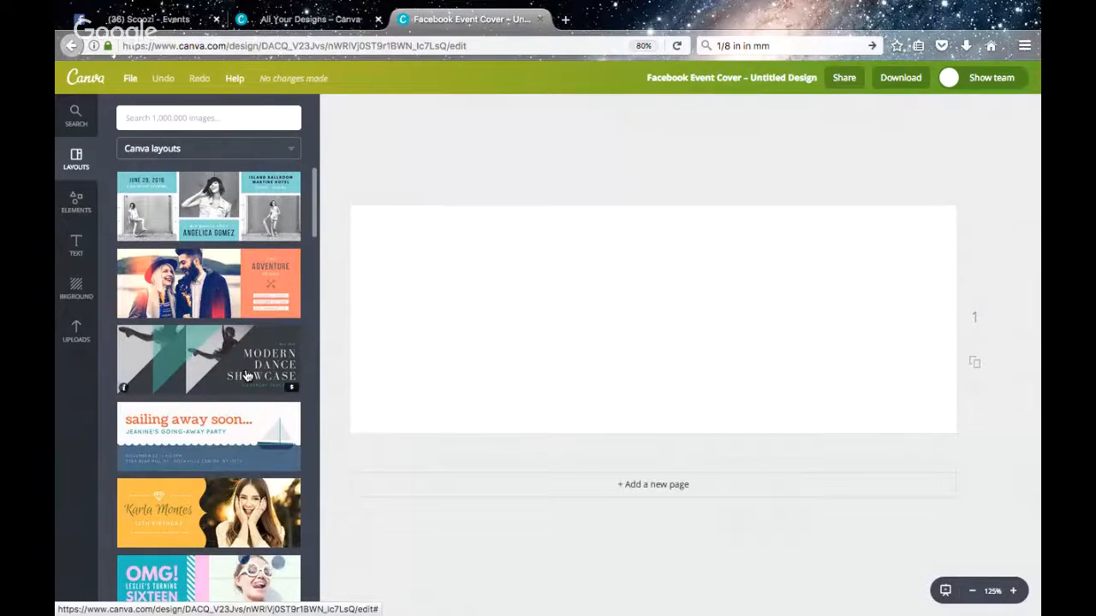
{"action": "left_click", "coordinate": [263, 282]}
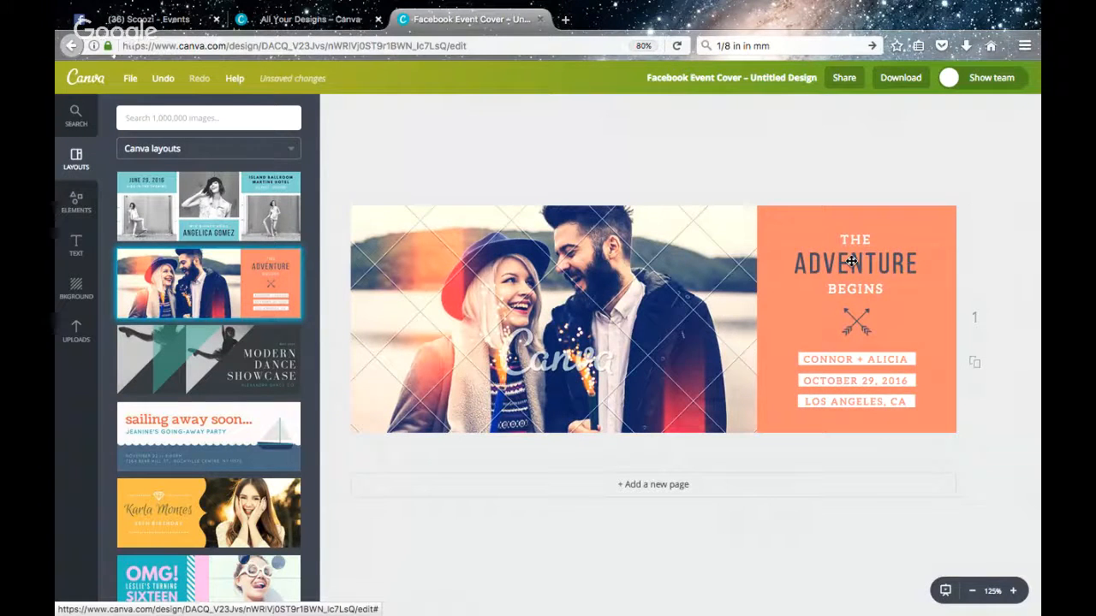
Replace the heading word ADVENTURE with EASTER and the word BEGINS below it with BRUNCH
{"action": "double_click", "coordinate": [819, 269]}
{"action": "type", "text": "EA"}
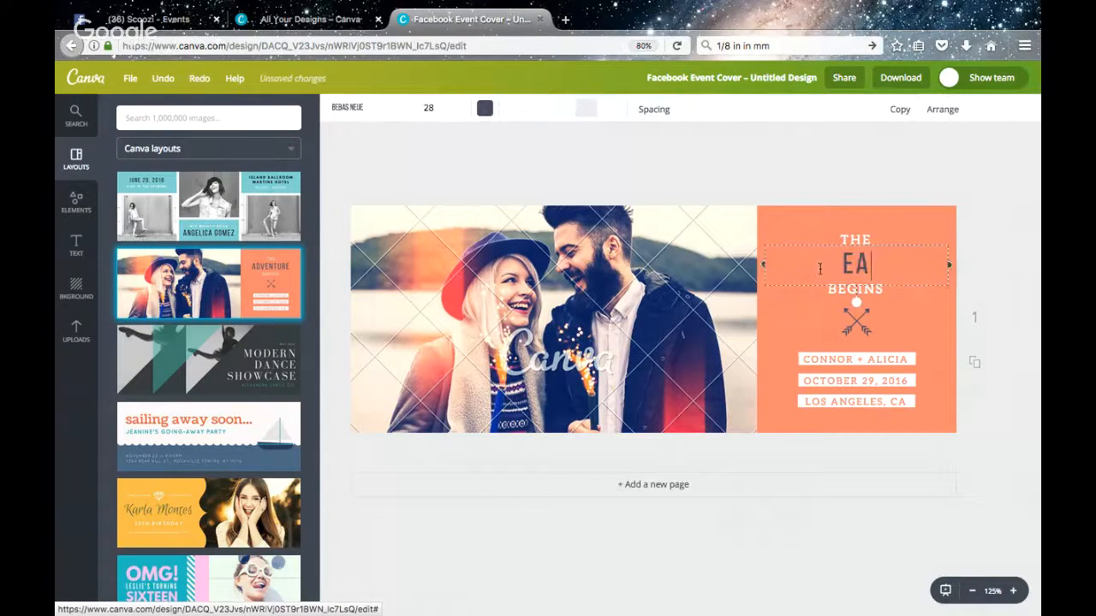
{"action": "type", "text": "STER"}
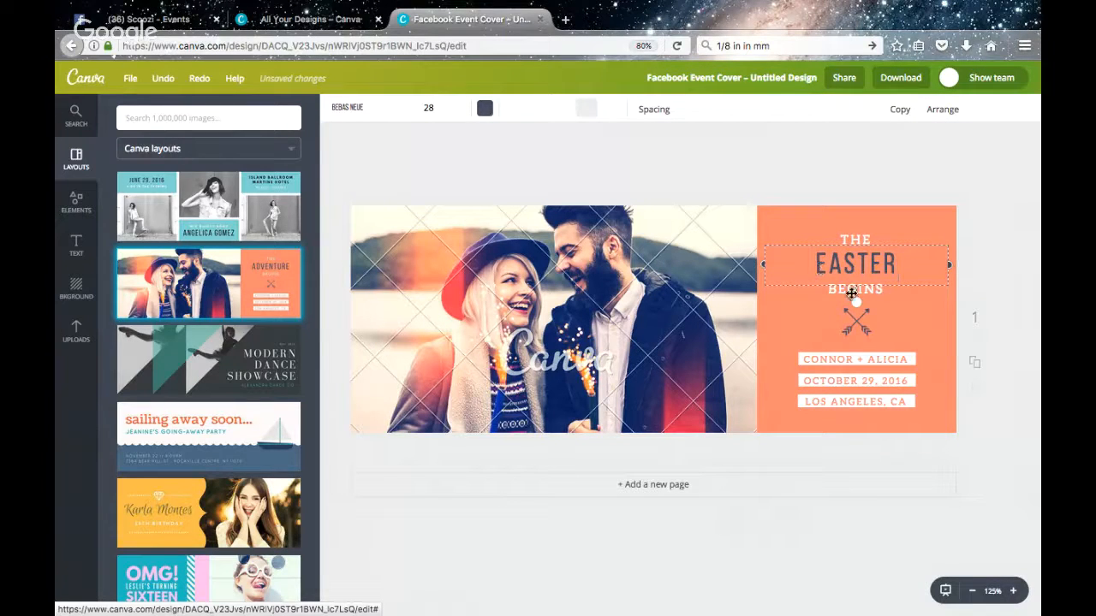
{"action": "left_click", "coordinate": [818, 304]}
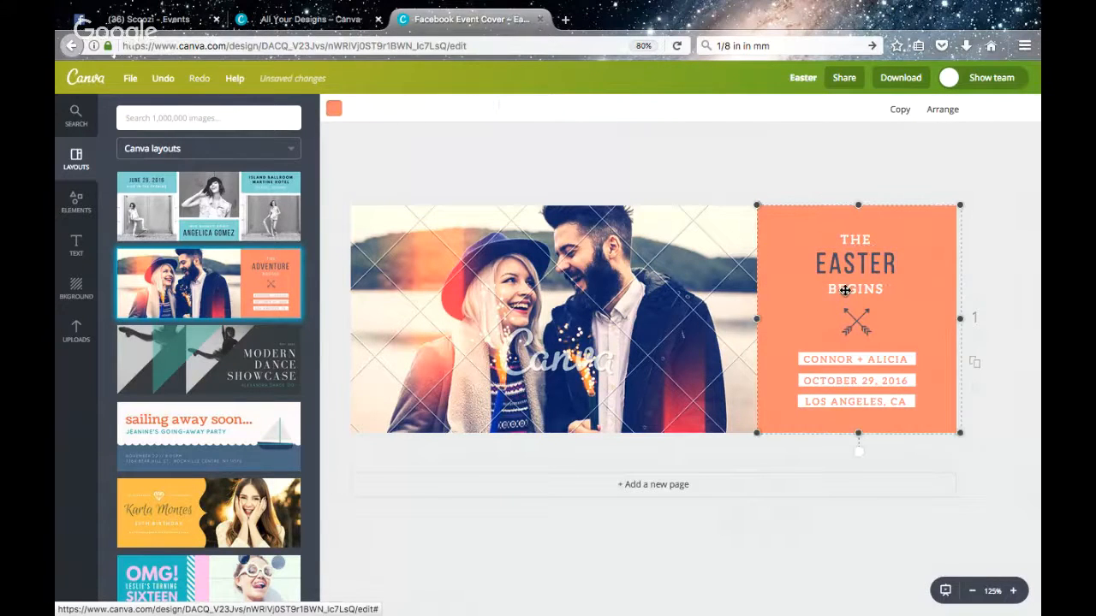
{"action": "left_click", "coordinate": [845, 290]}
{"action": "double_click", "coordinate": [852, 288]}
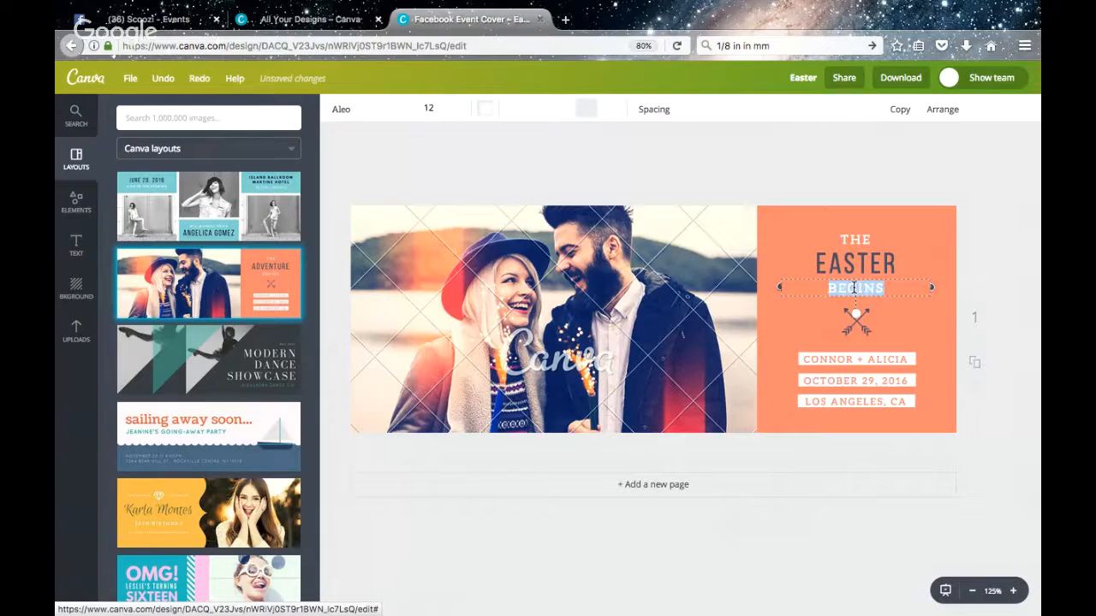
{"action": "type", "text": "BRUNCH"}
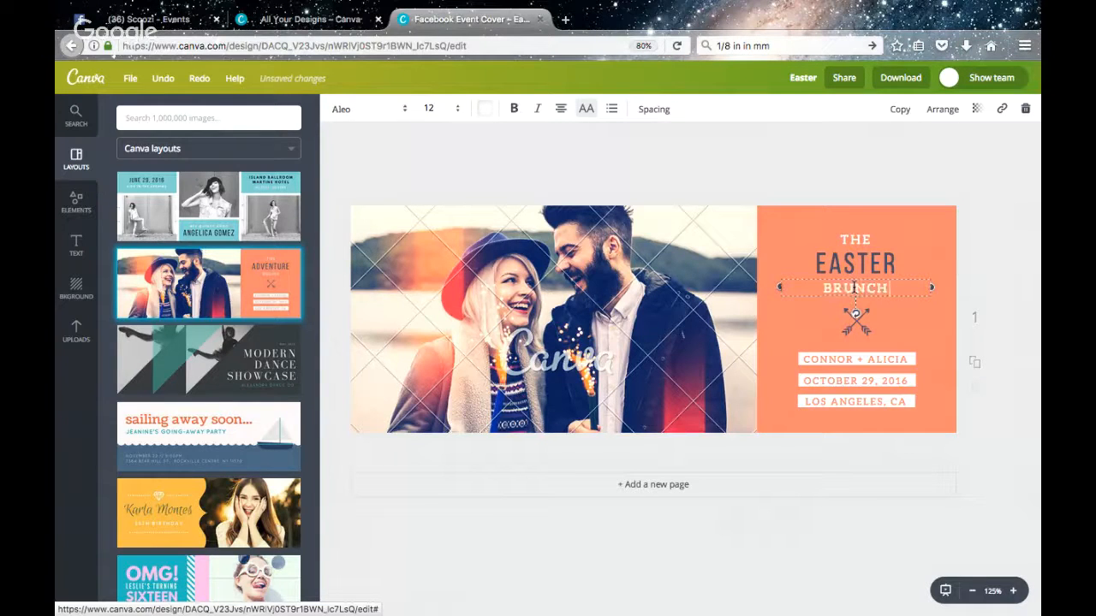
Replace the couple photo in the cover with the uploaded food photo of apples and a cutting board
{"action": "left_click", "coordinate": [76, 336]}
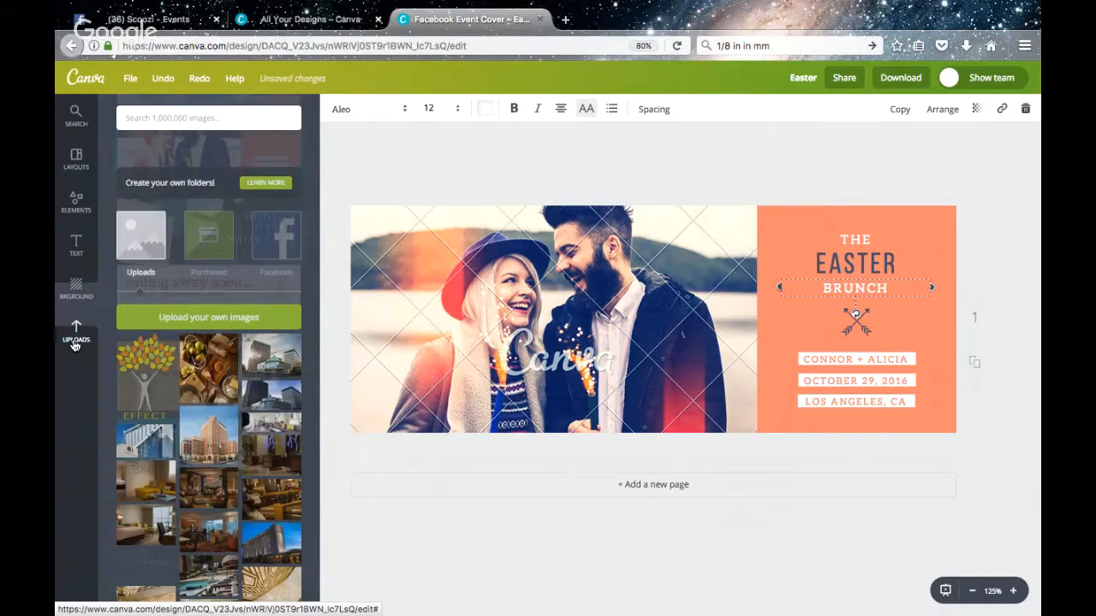
{"action": "left_click_drag", "start_coordinate": [208, 343], "coordinate": [582, 355]}
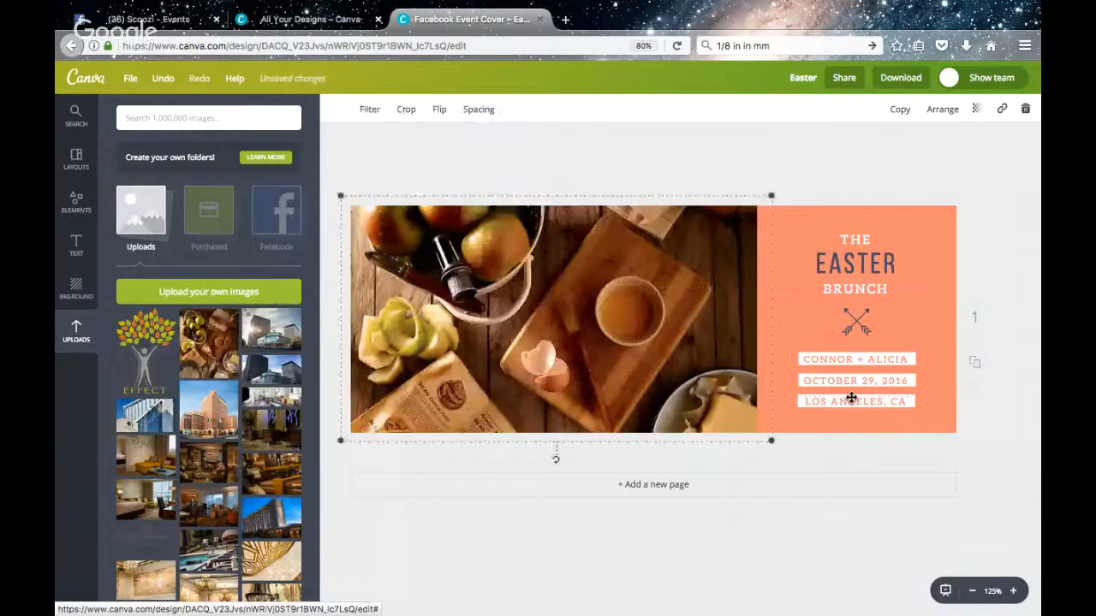
{"action": "left_click", "coordinate": [926, 288]}
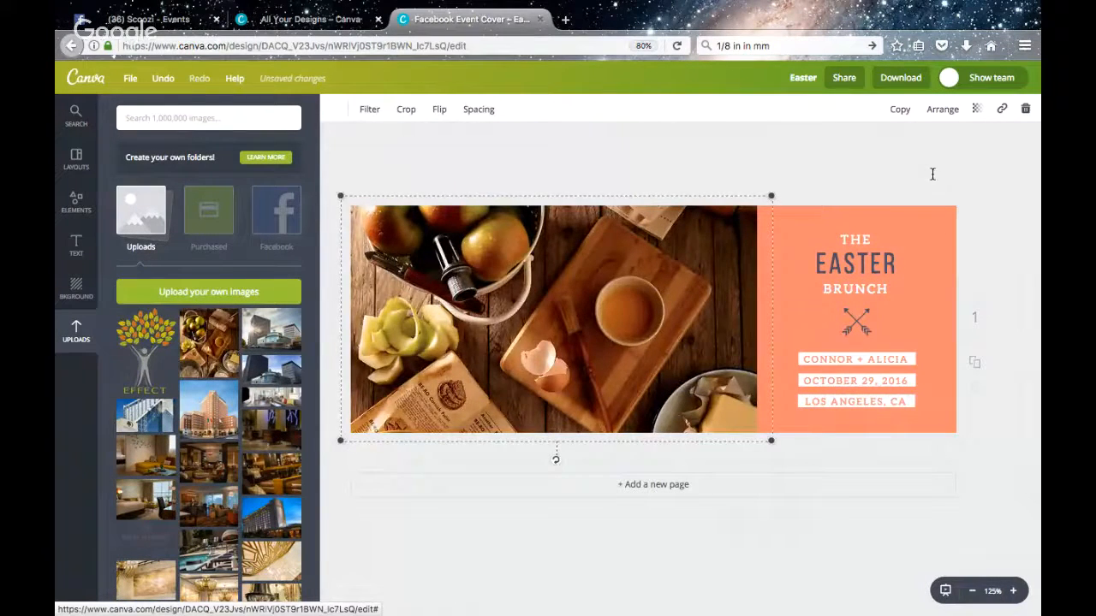
{"action": "left_click", "coordinate": [943, 220]}
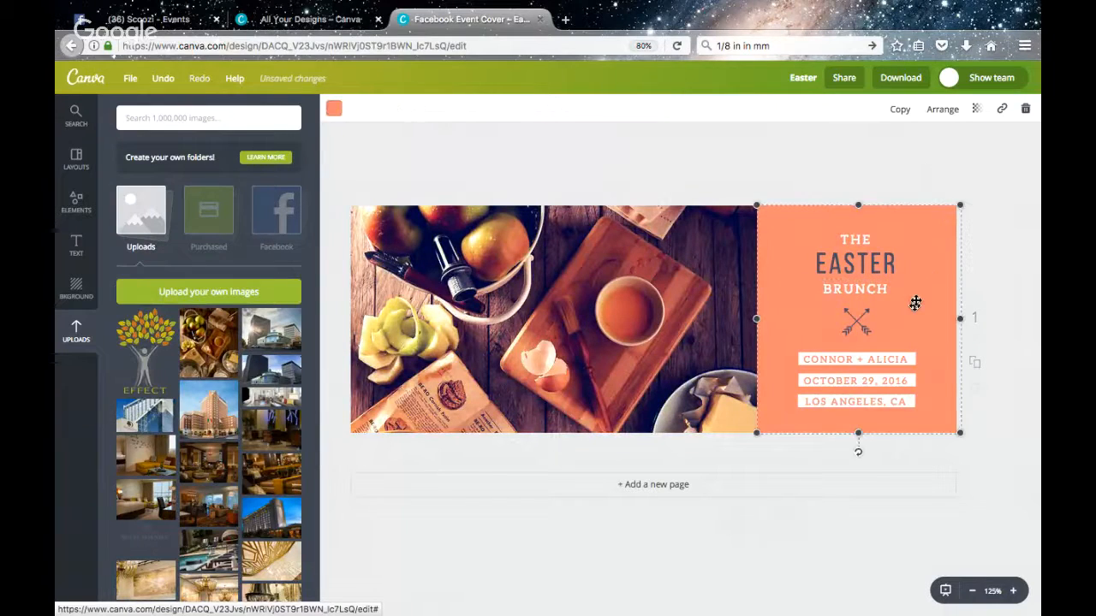
Examine the file types offered for downloading the cover image
{"action": "left_click", "coordinate": [847, 360]}
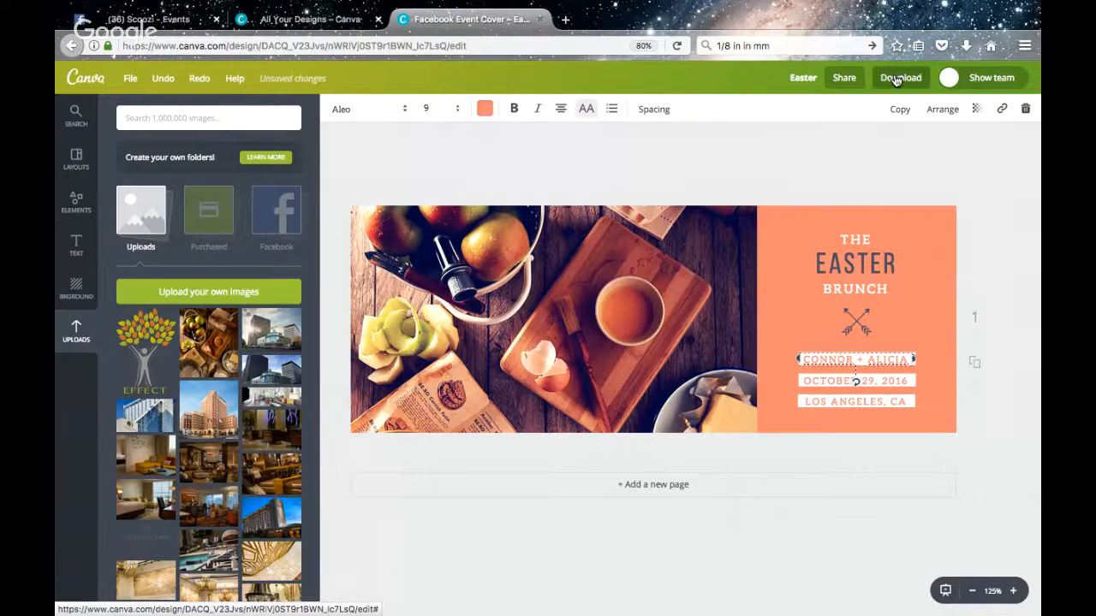
{"action": "left_click", "coordinate": [895, 77]}
{"action": "left_click", "coordinate": [904, 142]}
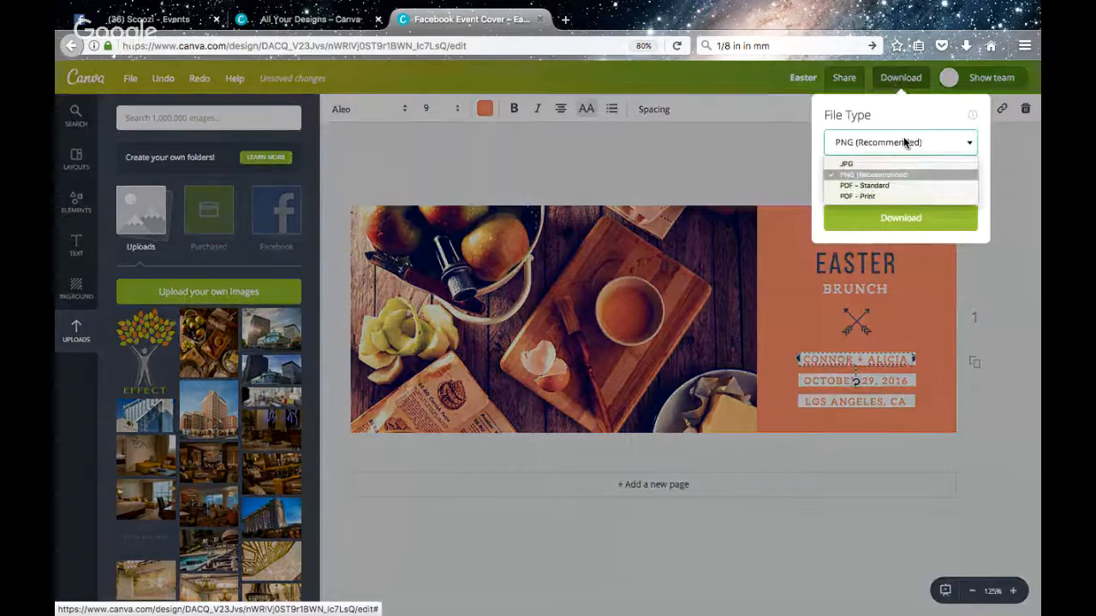
{"action": "left_click", "coordinate": [729, 178]}
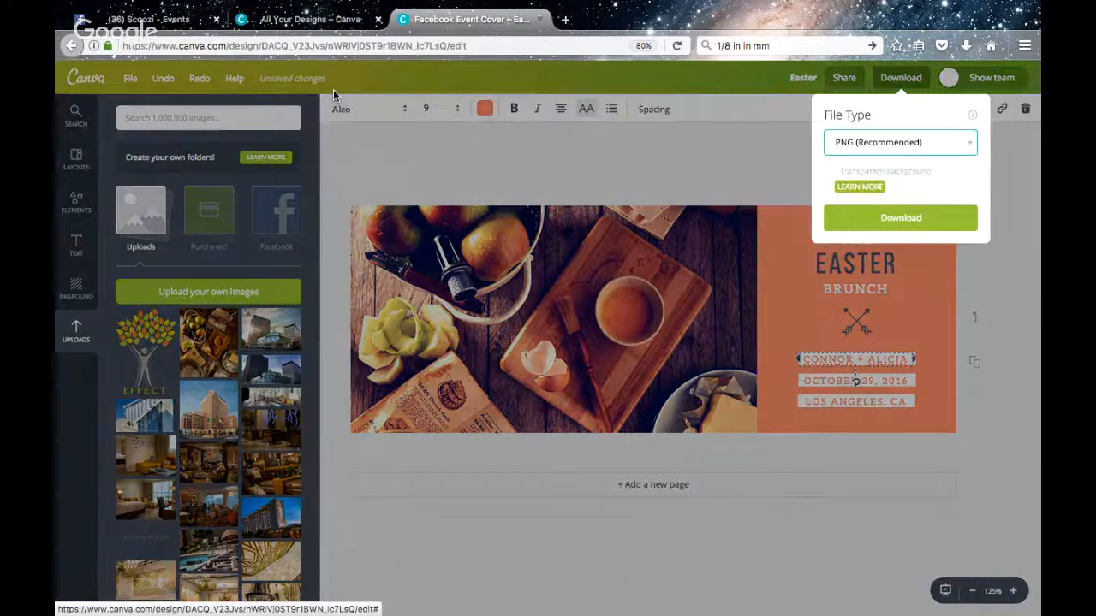
Switch to the Facebook event form, review its basic info, details and options, and publish the Easter Brunch event
{"action": "left_click", "coordinate": [150, 19]}
{"action": "scroll", "coordinate": [660, 459], "scroll_direction": "down", "scroll_amount": 2}
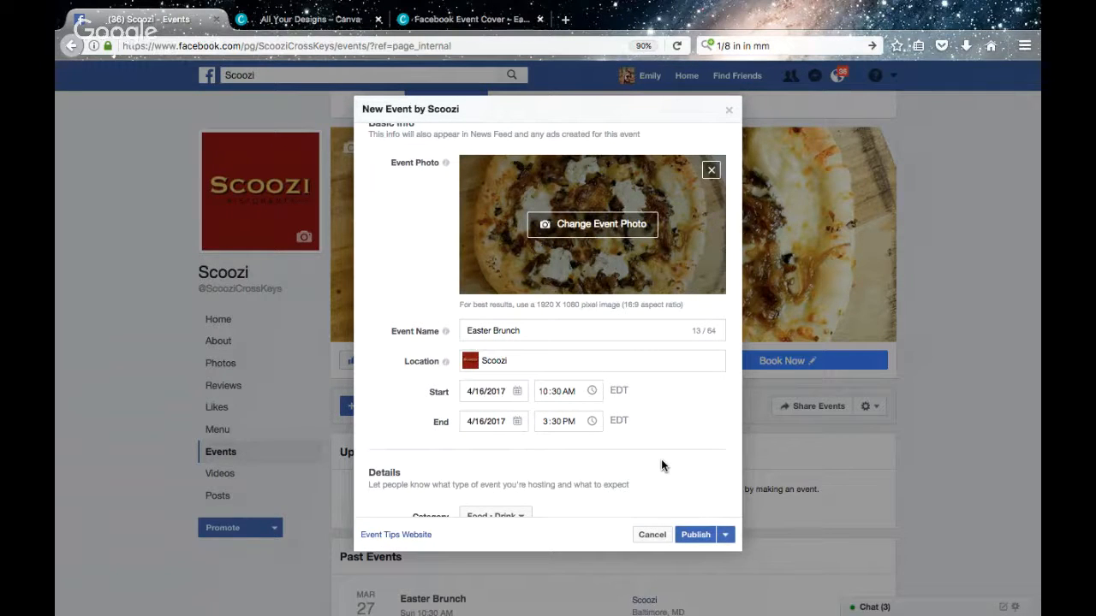
{"action": "scroll", "coordinate": [667, 467], "scroll_direction": "down", "scroll_amount": 2}
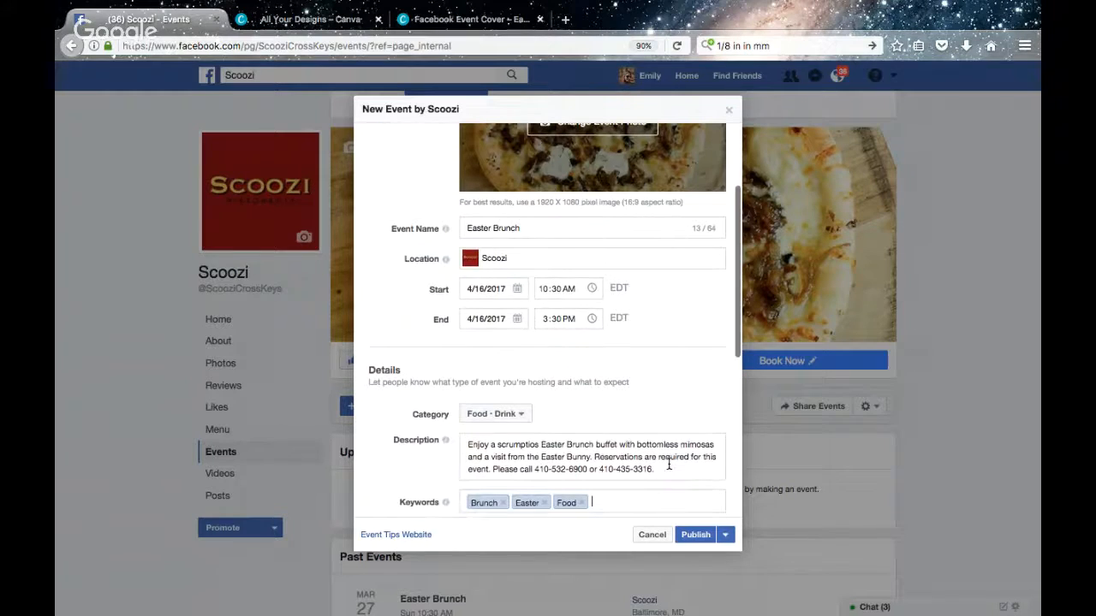
{"action": "scroll", "coordinate": [669, 469], "scroll_direction": "up", "scroll_amount": 1}
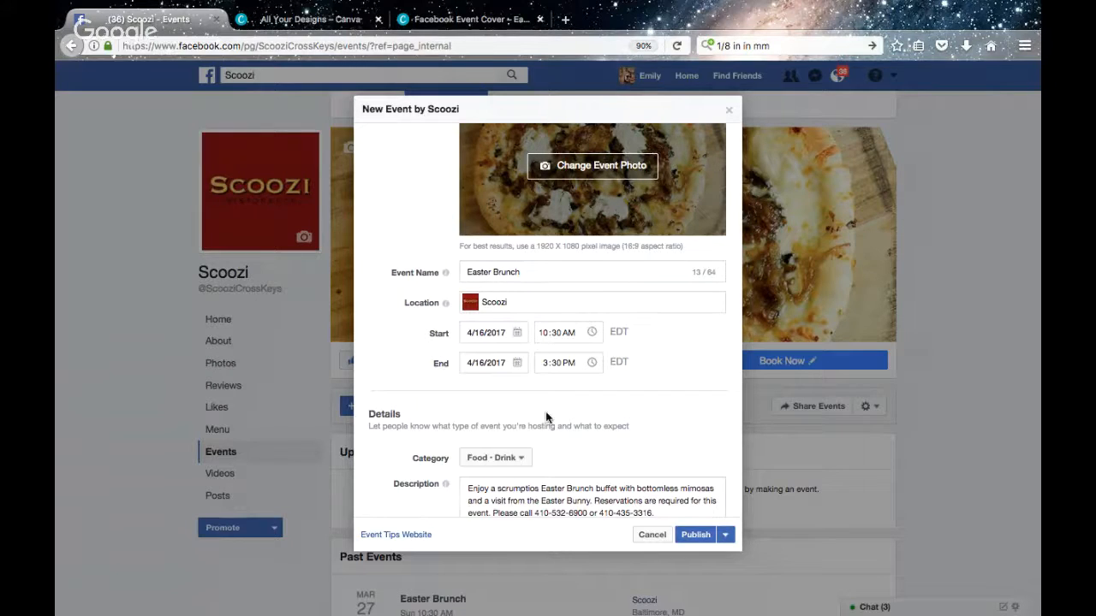
{"action": "scroll", "coordinate": [548, 417], "scroll_direction": "down", "scroll_amount": 1}
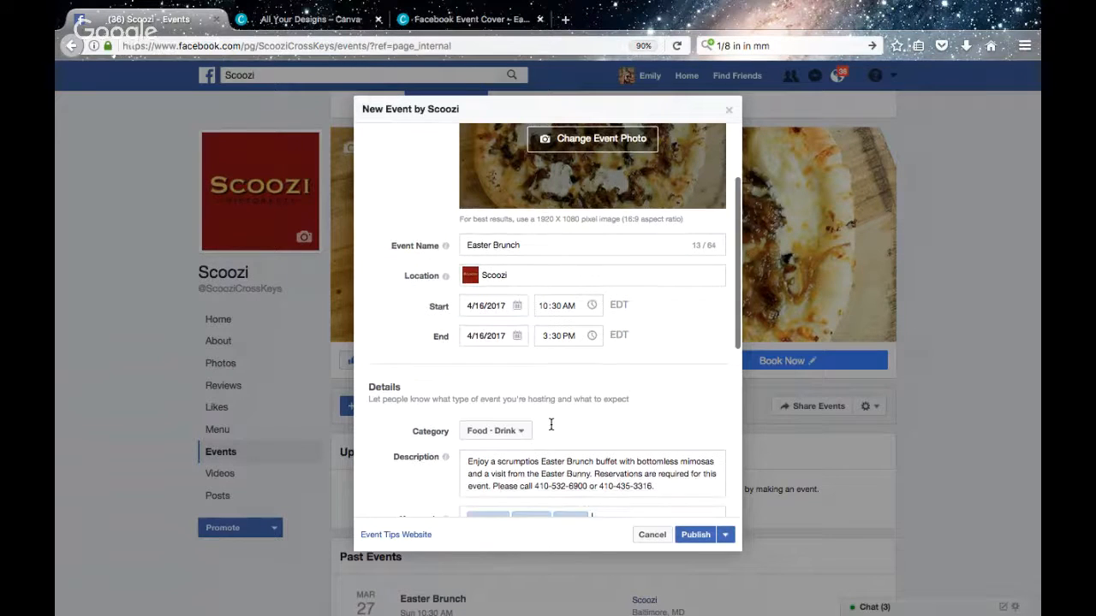
{"action": "double_click", "coordinate": [538, 261]}
{"action": "left_click", "coordinate": [701, 347]}
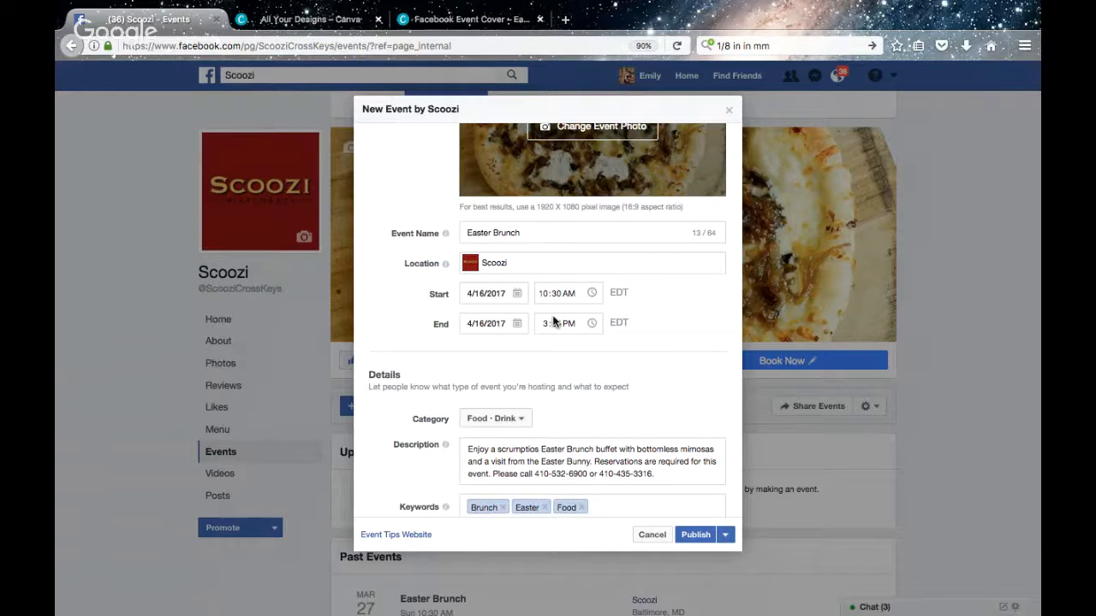
{"action": "scroll", "coordinate": [543, 414], "scroll_direction": "down", "scroll_amount": 2}
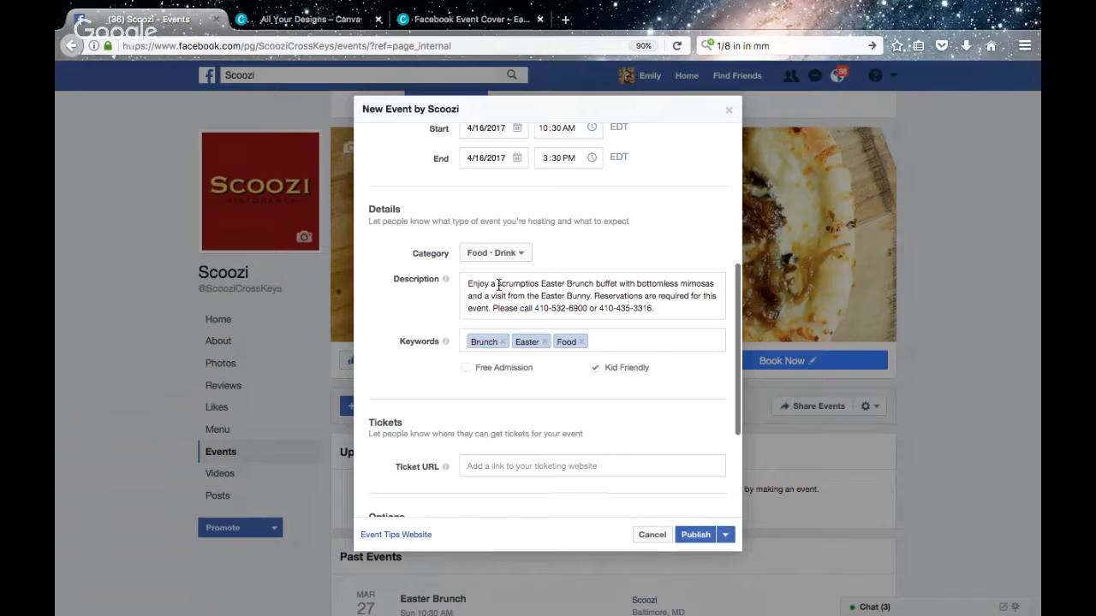
{"action": "scroll", "coordinate": [646, 482], "scroll_direction": "down", "scroll_amount": 3}
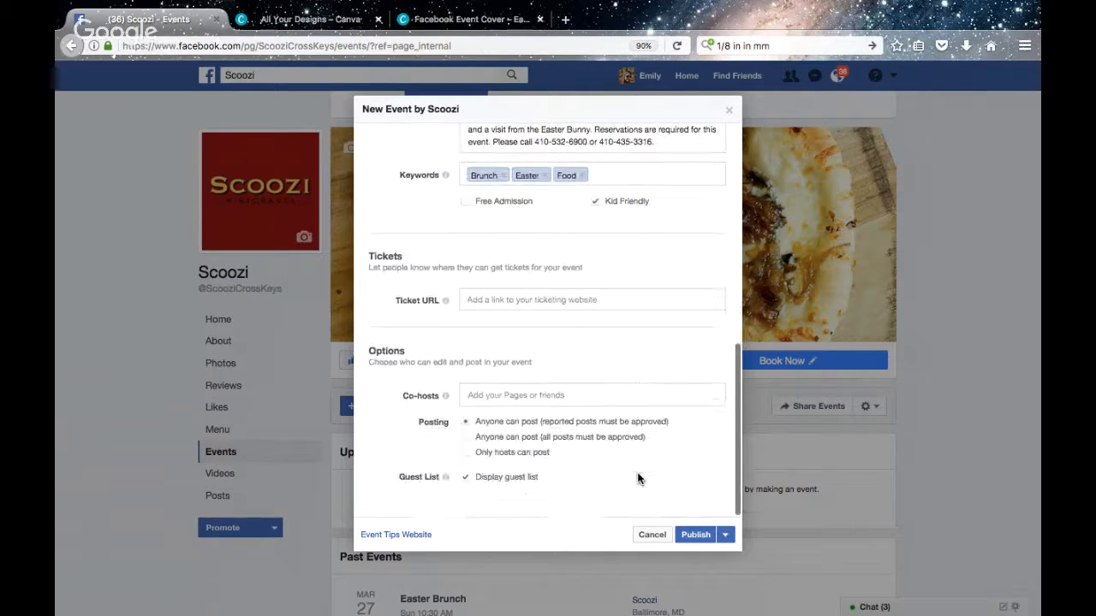
{"action": "left_click", "coordinate": [693, 531]}
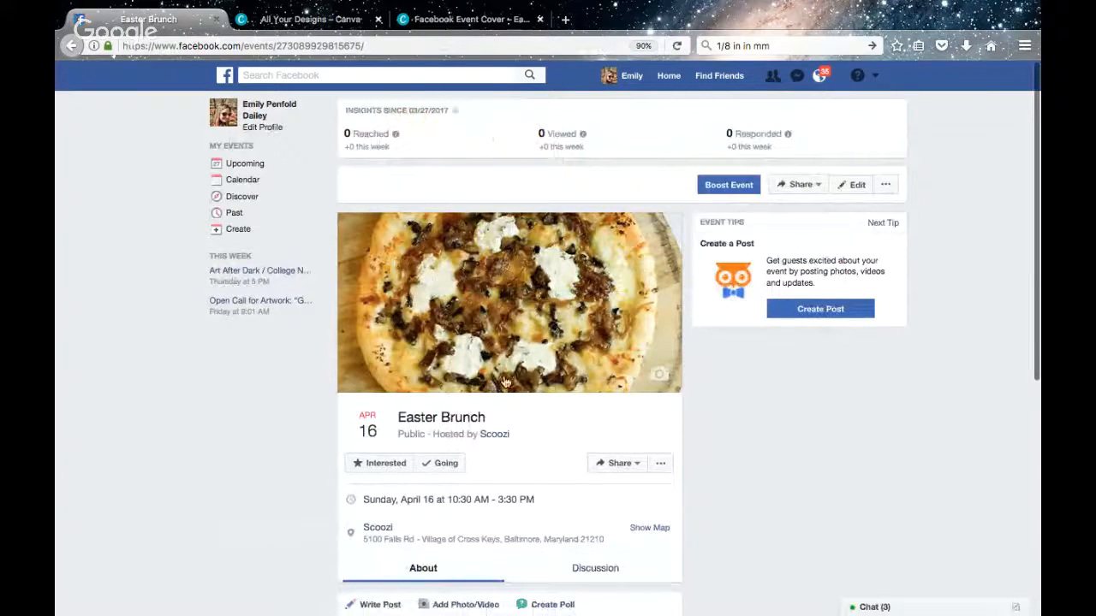
Review the published Easter Brunch event page from its cover photo down to the Details section
{"action": "scroll", "coordinate": [493, 477], "scroll_direction": "down", "scroll_amount": 2}
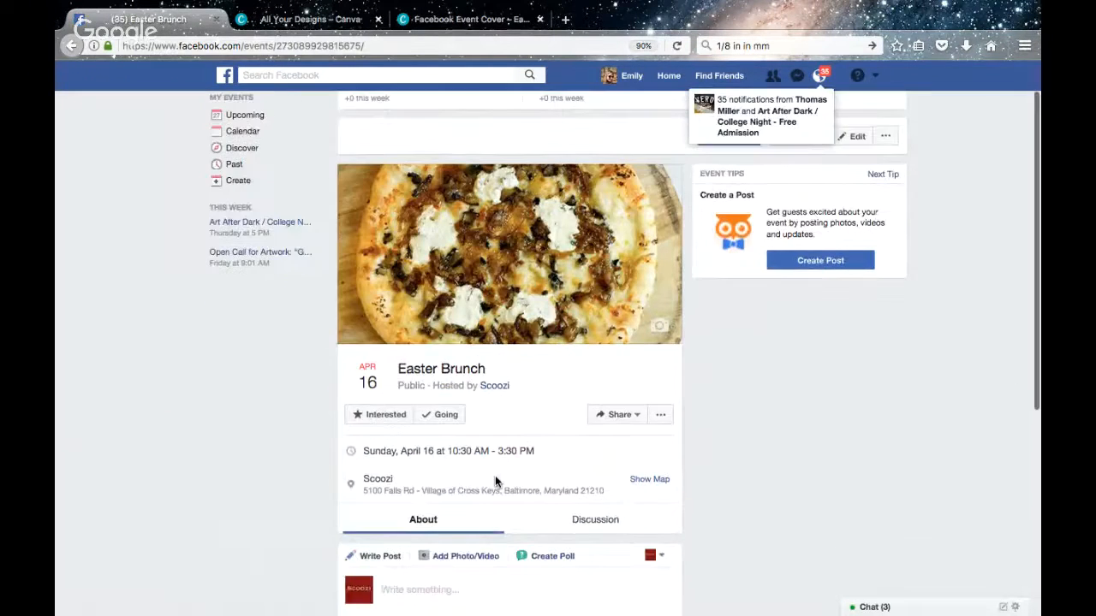
{"action": "scroll", "coordinate": [495, 481], "scroll_direction": "up", "scroll_amount": 2}
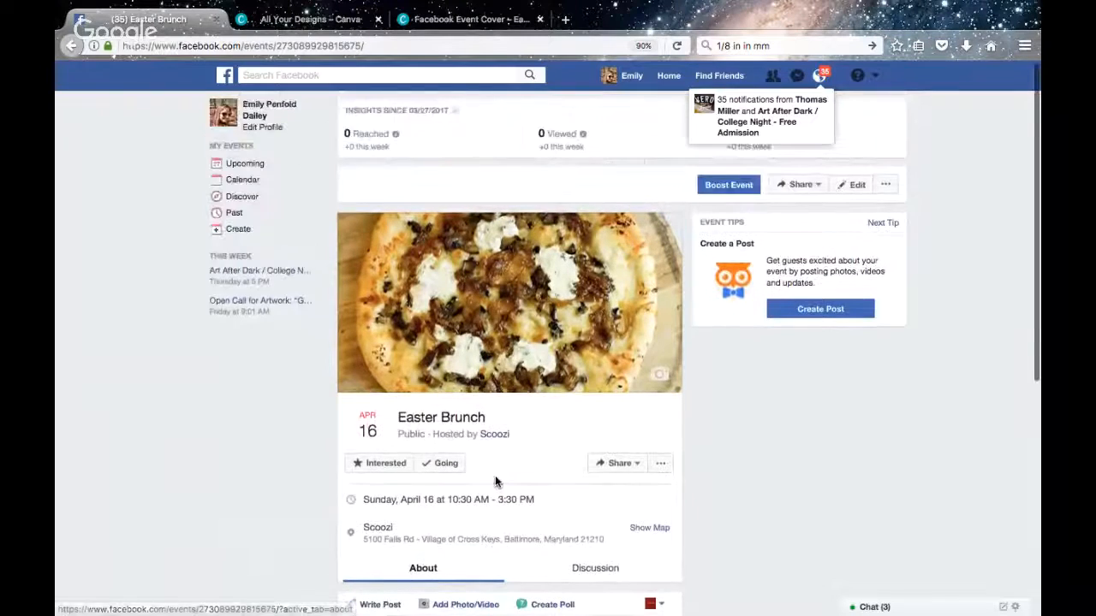
{"action": "scroll", "coordinate": [495, 482], "scroll_direction": "down", "scroll_amount": 2}
{"action": "scroll", "coordinate": [451, 521], "scroll_direction": "down", "scroll_amount": 3}
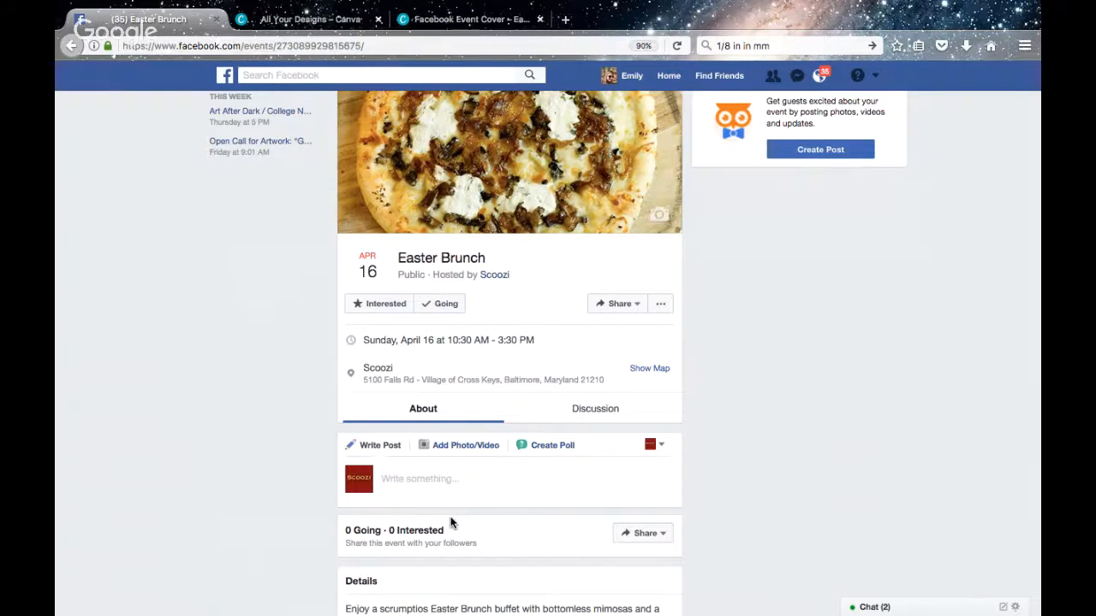
{"action": "scroll", "coordinate": [450, 518], "scroll_direction": "down", "scroll_amount": 2}
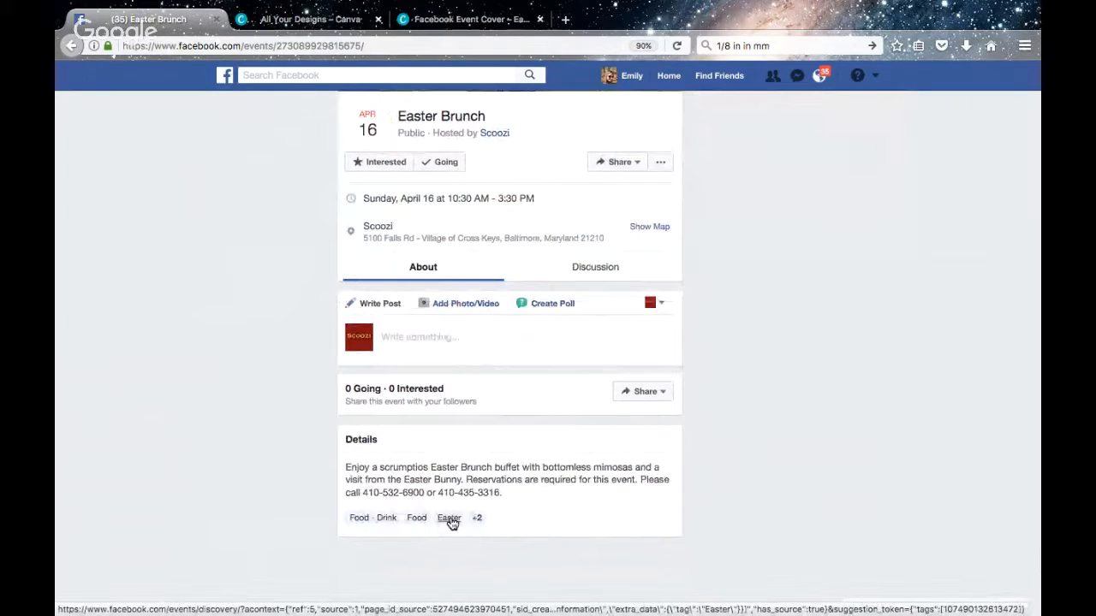
{"action": "scroll", "coordinate": [450, 519], "scroll_direction": "up", "scroll_amount": 2}
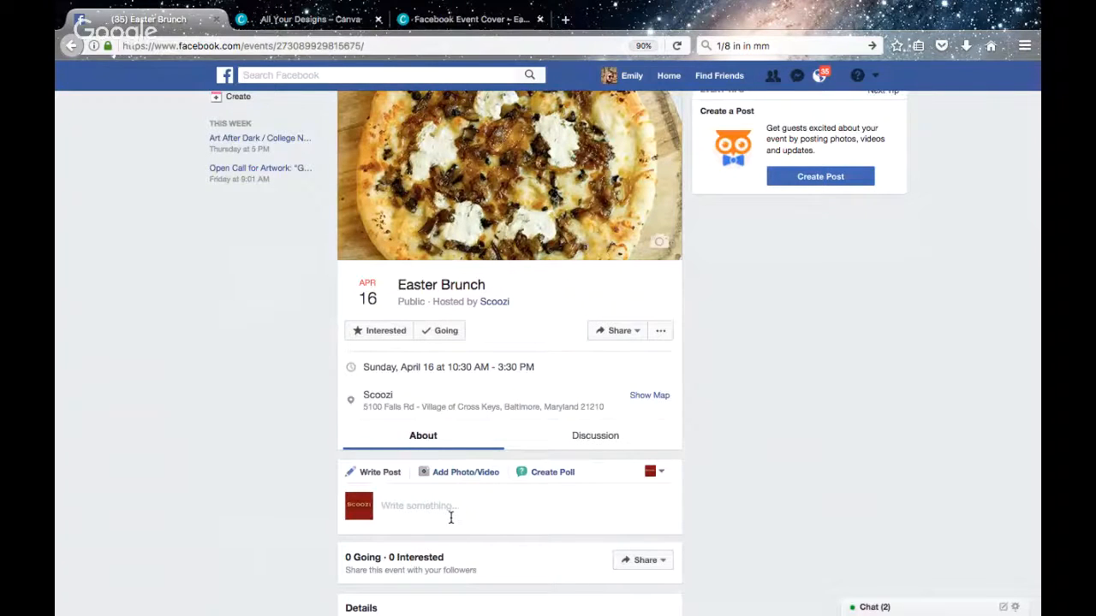
Check the Easter cover design in Canva and return to the Facebook event page
{"action": "left_click", "coordinate": [341, 19]}
{"action": "left_click", "coordinate": [453, 18]}
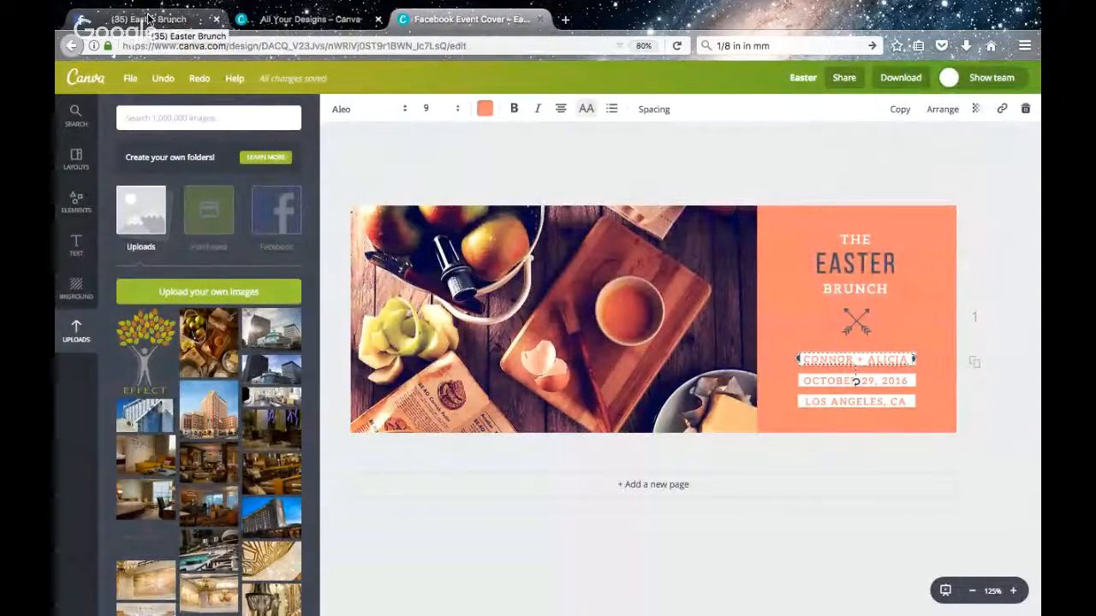
{"action": "left_click", "coordinate": [148, 17]}
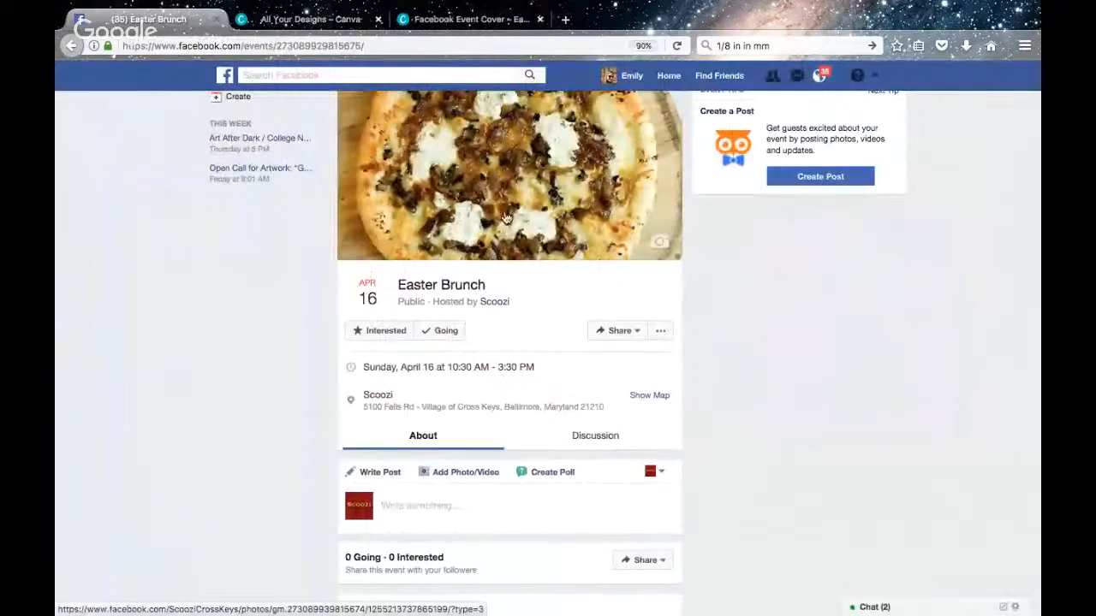
Examine the event page's posting area and the Easter Brunch 2017 flyer, and return to the event page
{"action": "scroll", "coordinate": [301, 414], "scroll_direction": "down", "scroll_amount": 2}
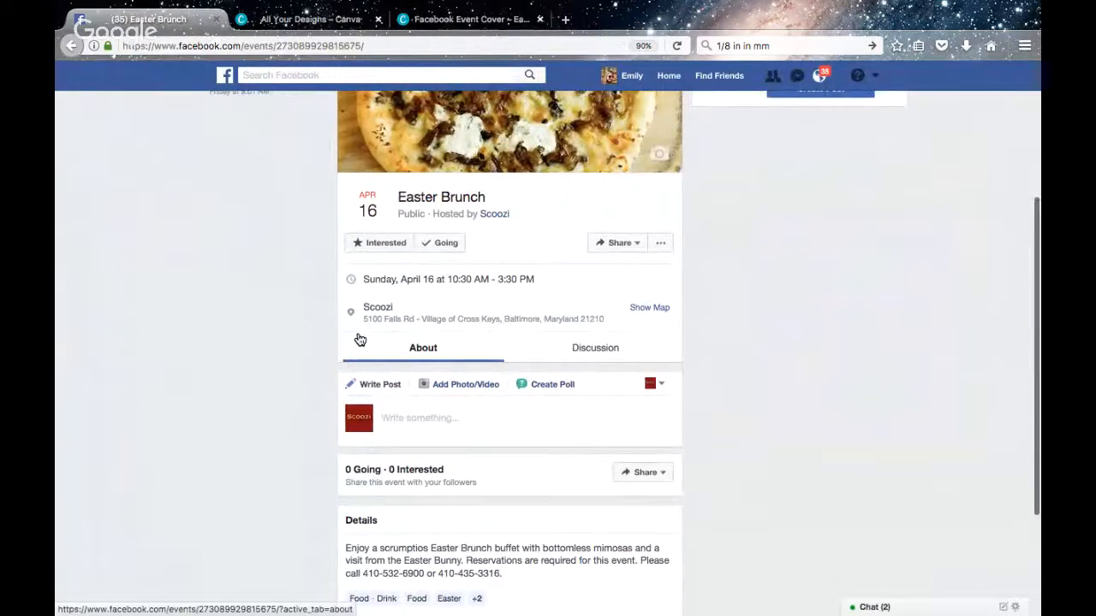
{"action": "scroll", "coordinate": [274, 312], "scroll_direction": "down", "scroll_amount": 1}
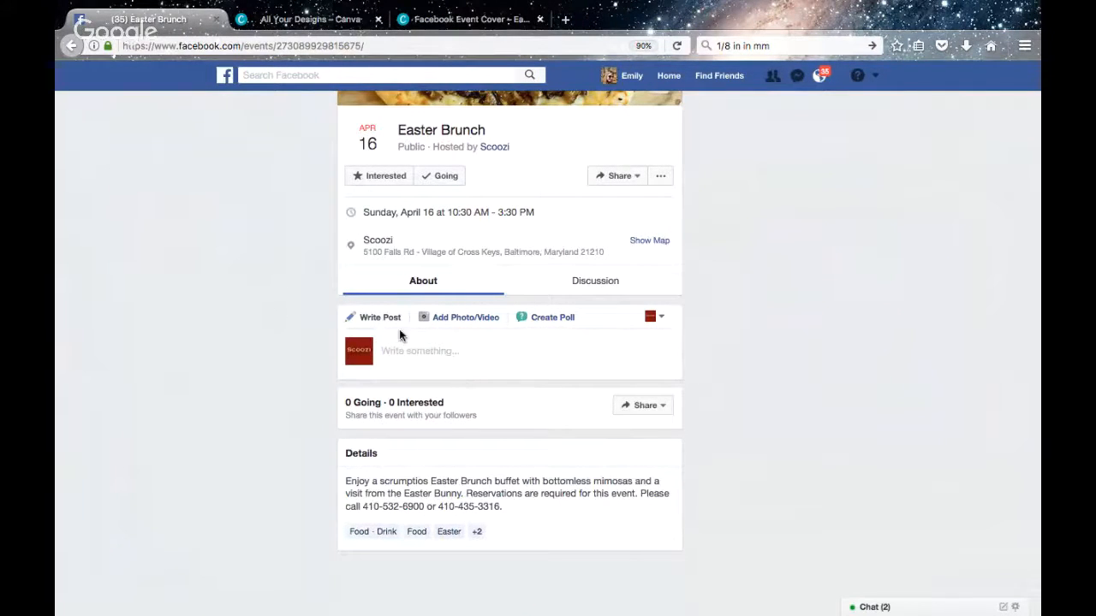
{"action": "key", "text": "ctrl+Left"}
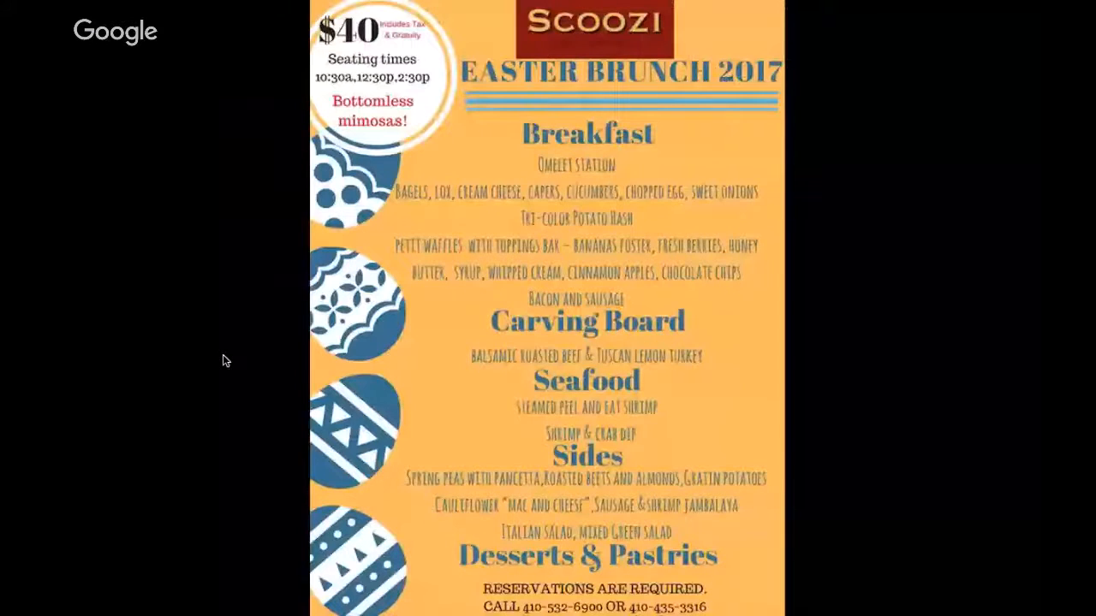
{"action": "key", "text": "ctrl+Right"}
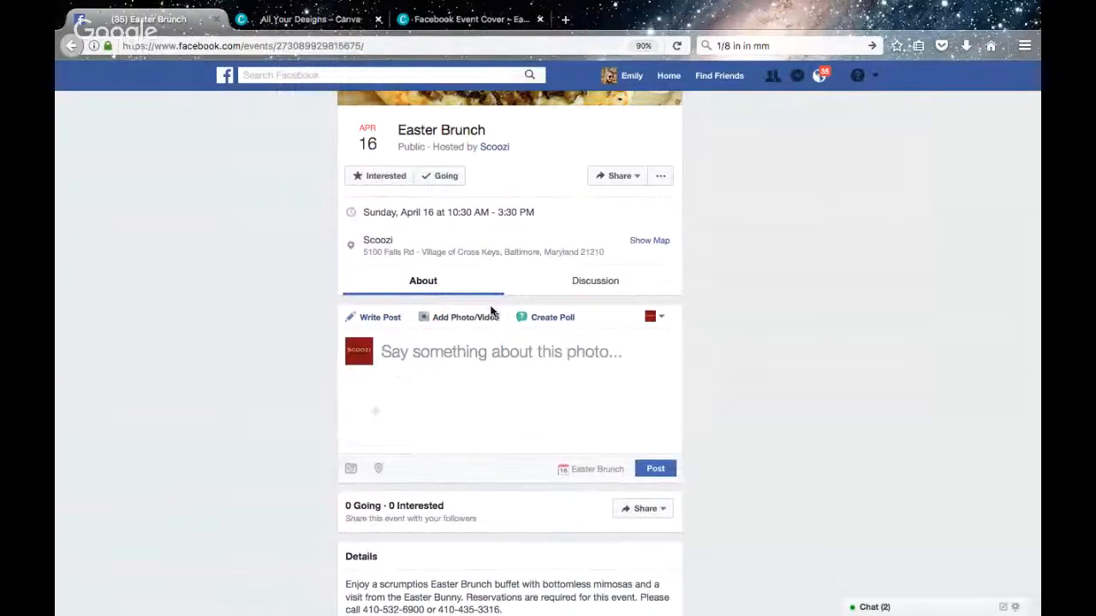
{"action": "left_click", "coordinate": [377, 416]}
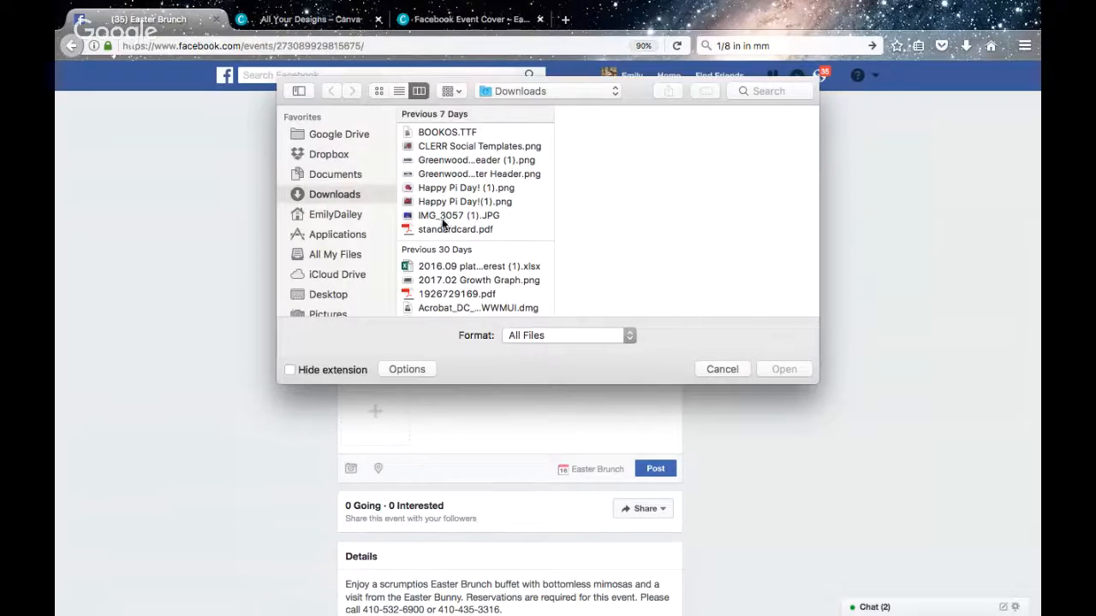
{"action": "scroll", "coordinate": [446, 146], "scroll_direction": "up", "scroll_amount": 1}
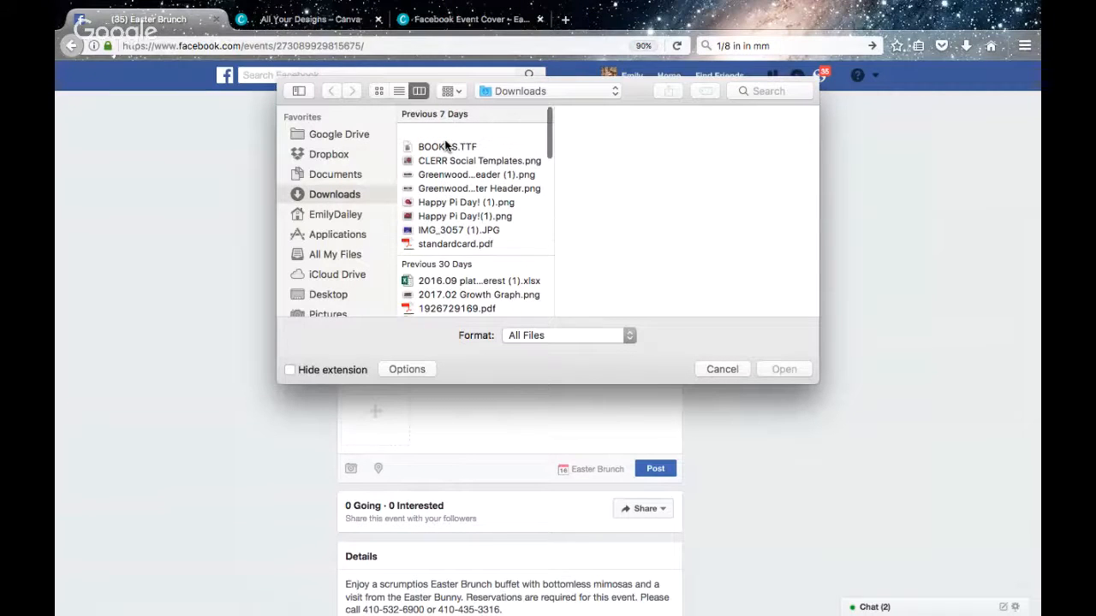
{"action": "scroll", "coordinate": [446, 145], "scroll_direction": "down", "scroll_amount": 1}
{"action": "scroll", "coordinate": [446, 145], "scroll_direction": "down", "scroll_amount": 5}
{"action": "scroll", "coordinate": [446, 154], "scroll_direction": "up", "scroll_amount": 6}
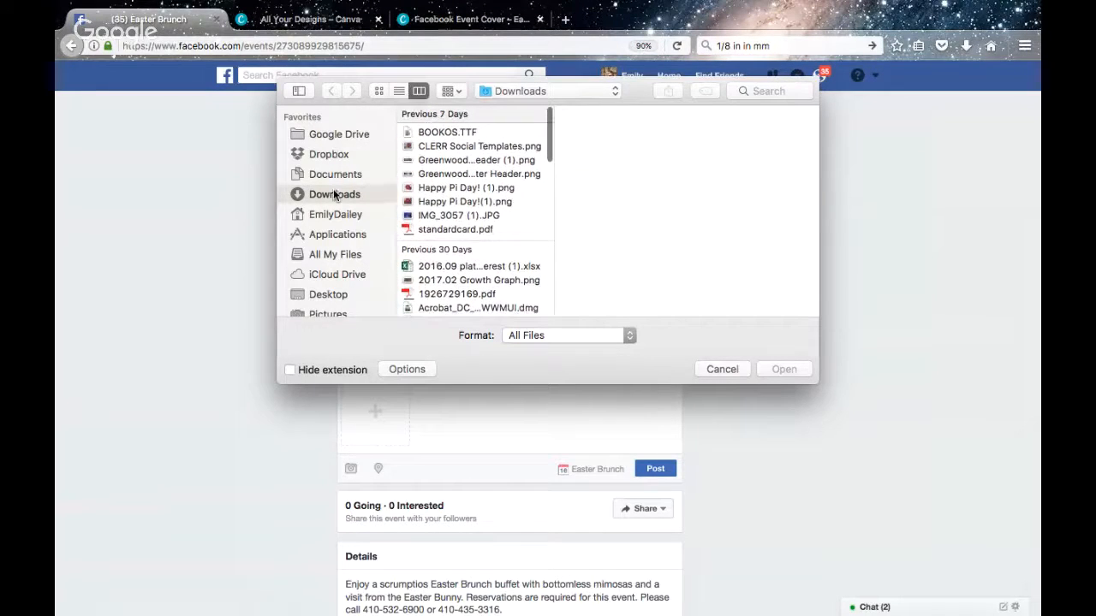
{"action": "left_click", "coordinate": [730, 369]}
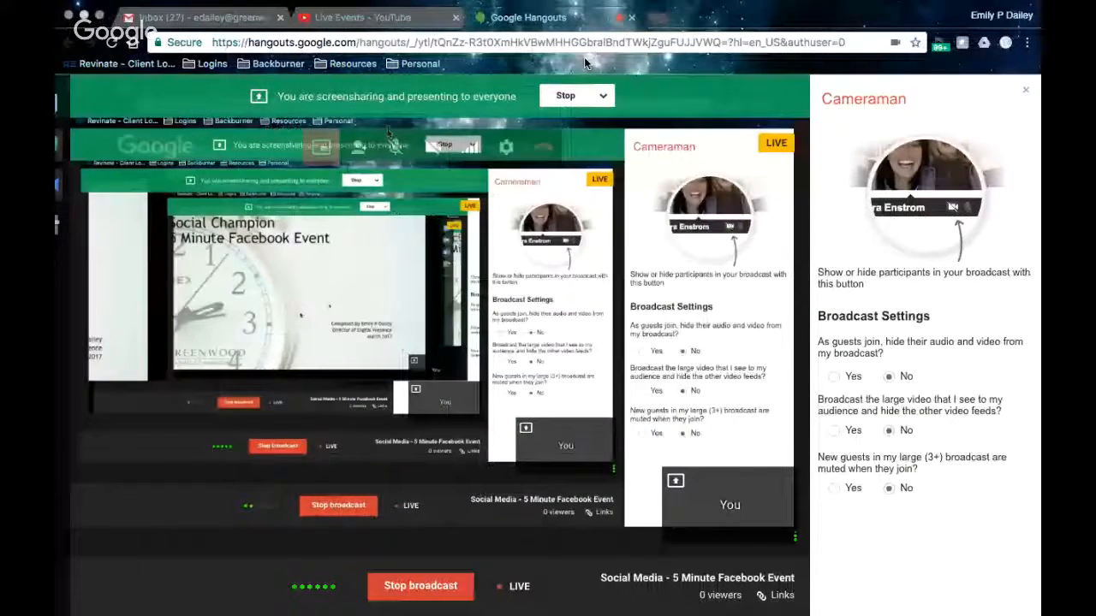
Stop presenting to everyone and end the screen sharing in Google Hangouts
{"action": "left_click", "coordinate": [579, 95]}
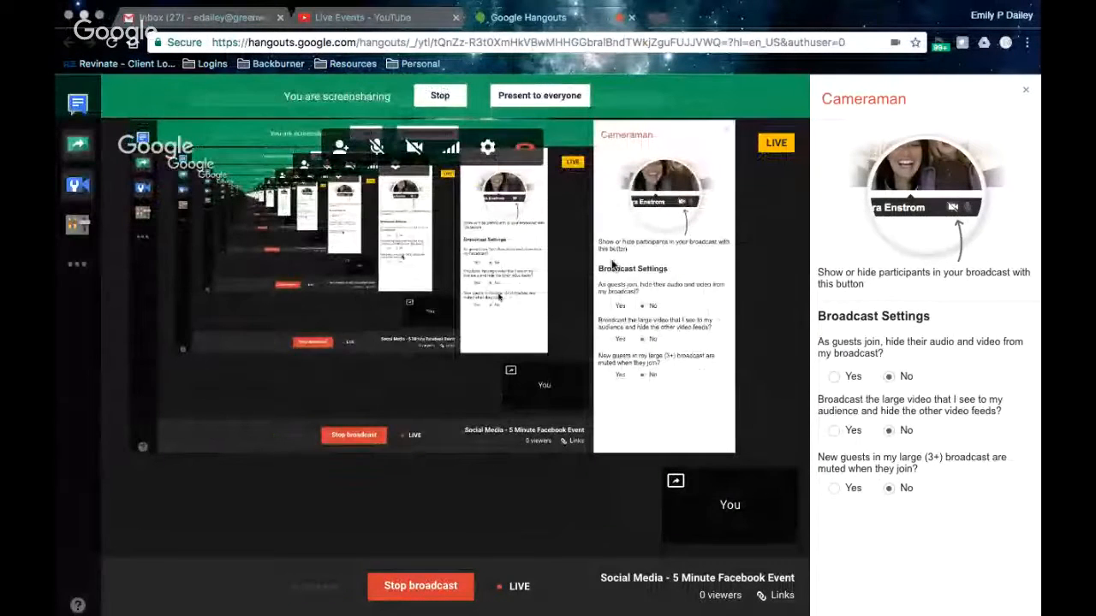
{"action": "left_click", "coordinate": [440, 97]}
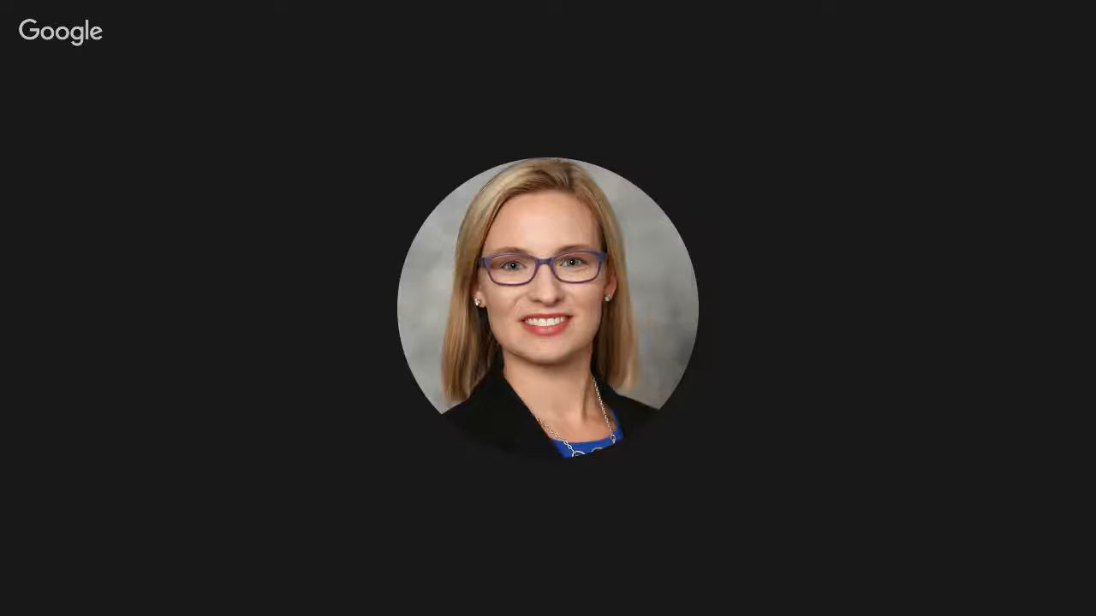